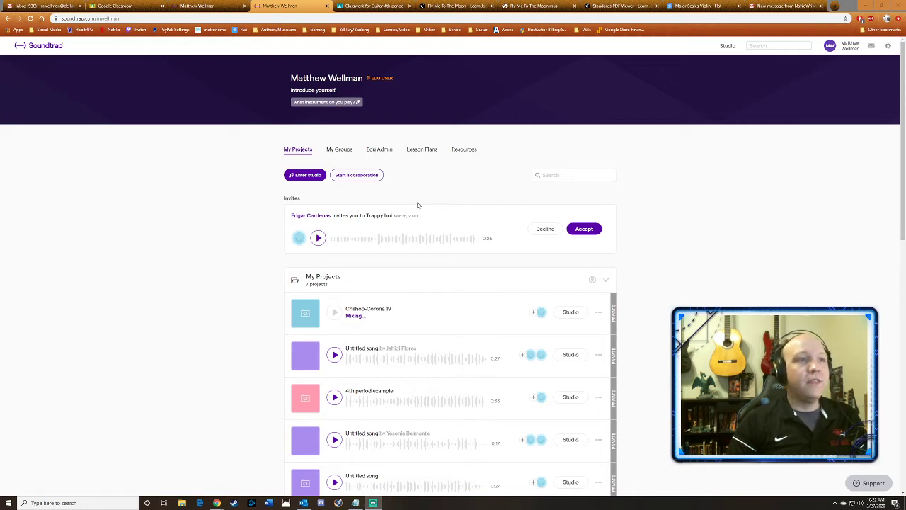
pyautogui.scroll(-1, 431, 376)
pyautogui.scroll(-2, 431, 377)
pyautogui.scroll(2, 430, 376)
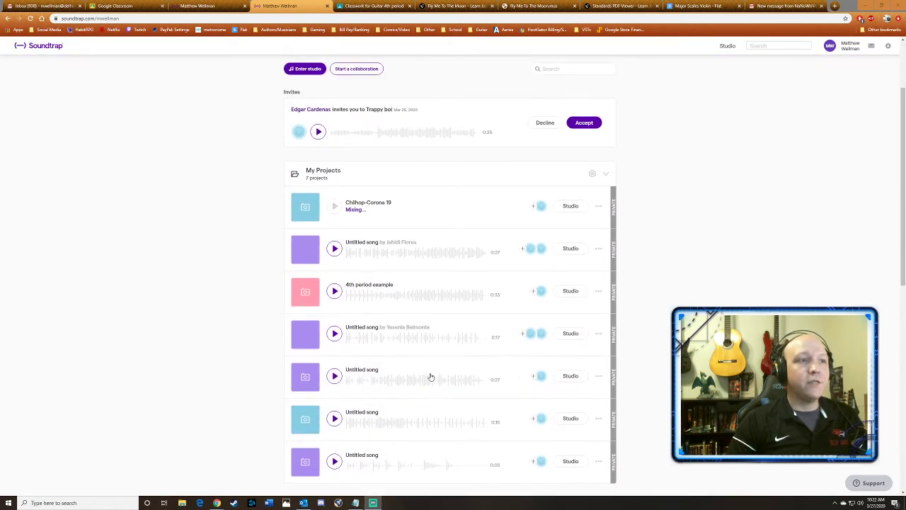
pyautogui.scroll(-7, 429, 375)
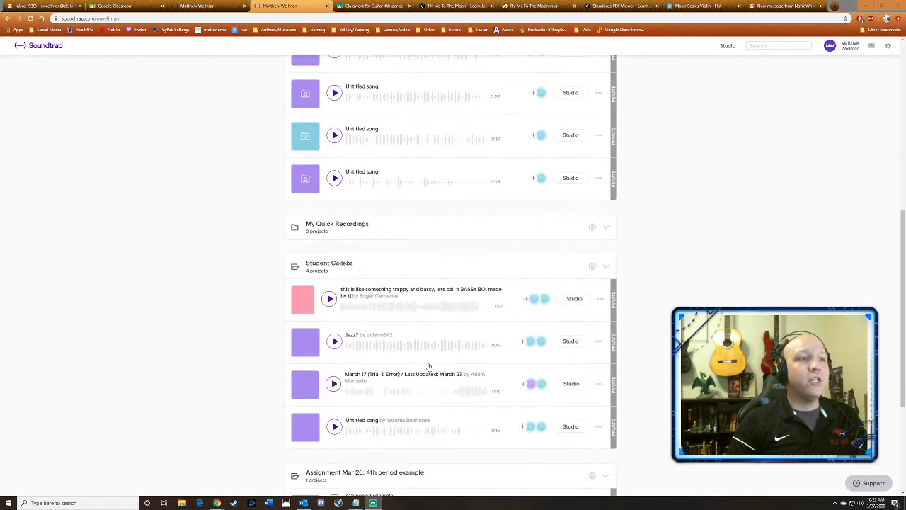
pyautogui.scroll(8, 428, 371)
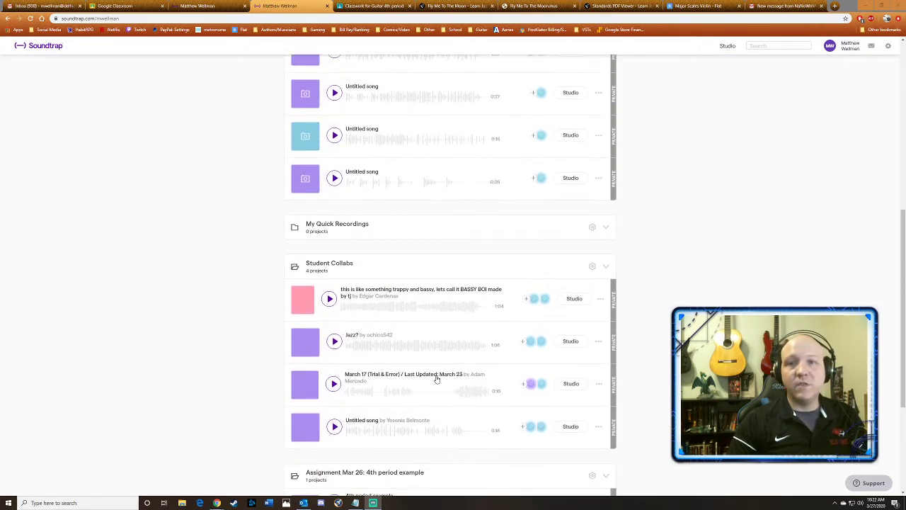
pyautogui.scroll(1, 437, 380)
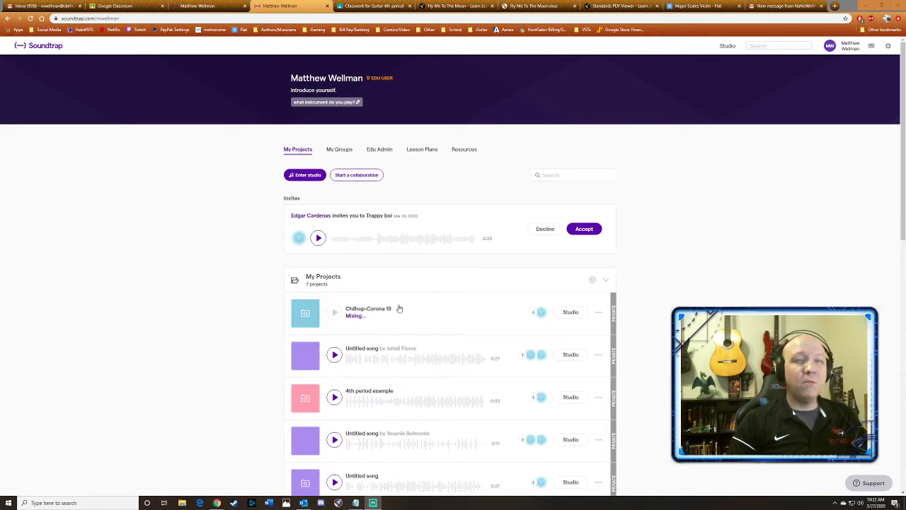
# - Start a new music project in the studio and show the Beats loops in the loop library
pyautogui.click(308, 173)
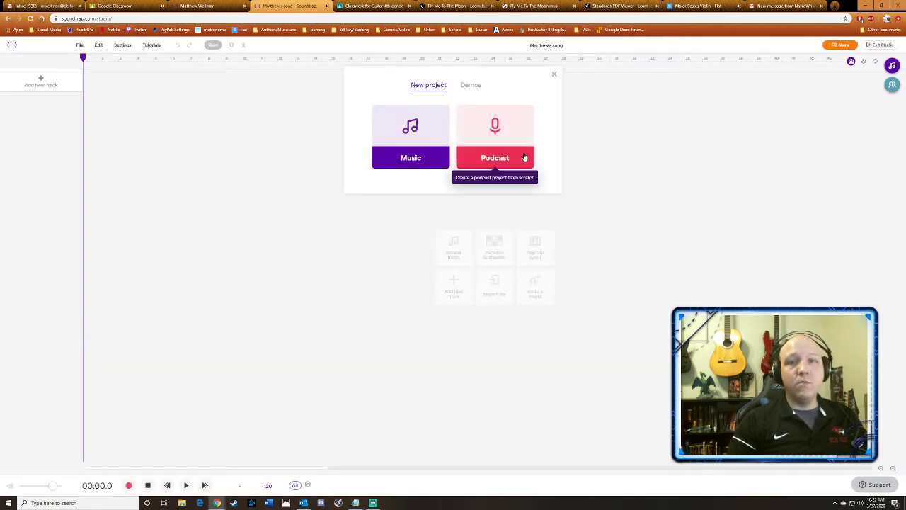
pyautogui.click(428, 162)
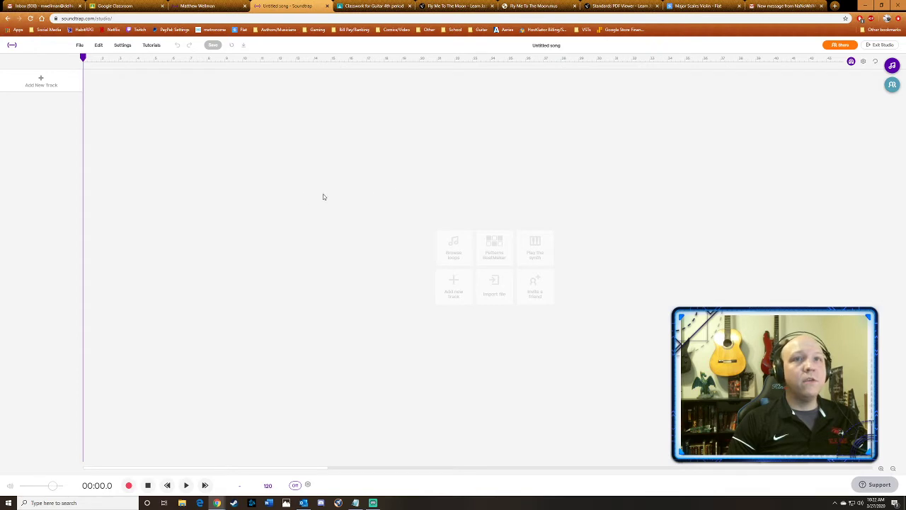
pyautogui.click(890, 66)
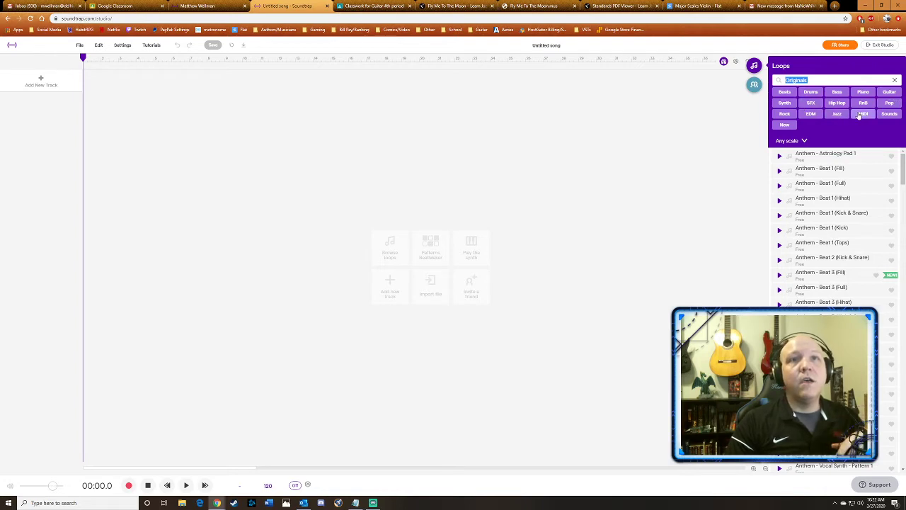
pyautogui.click(784, 92)
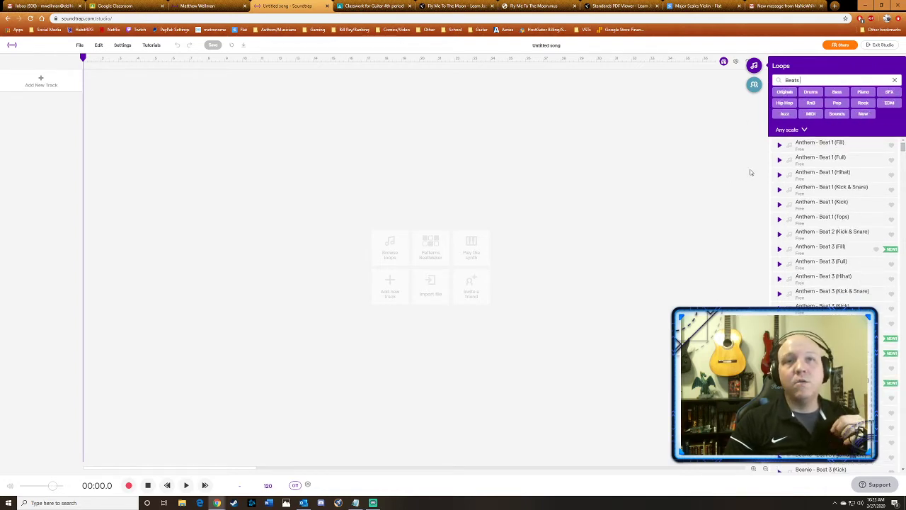
# - Preview several Anthem beat loops, including Beat 1 (Fill), Beat 1 (Full), Beat 1 (Kick & Snare) and Beat 3 (Fill)
pyautogui.click(823, 151)
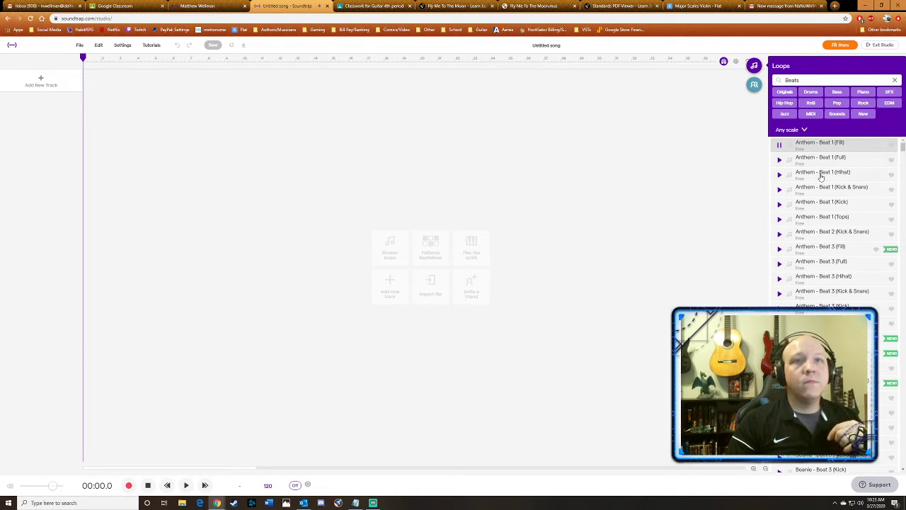
pyautogui.click(822, 166)
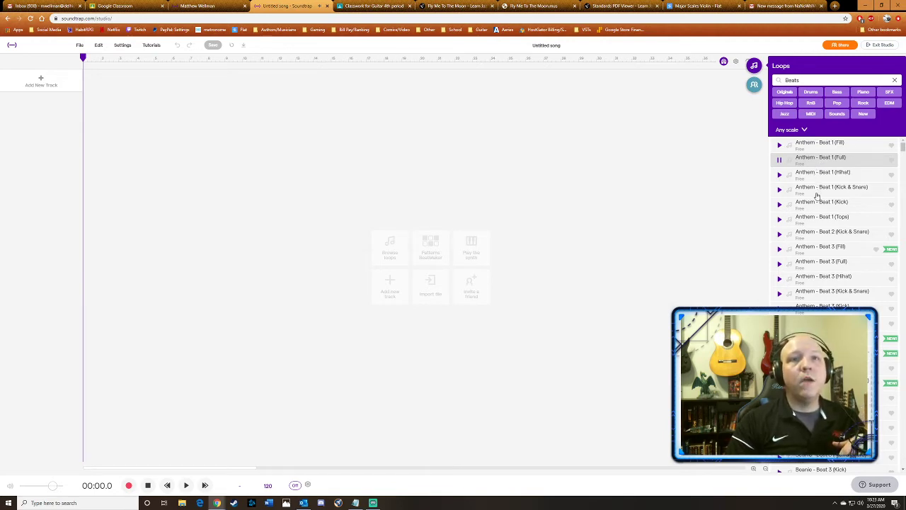
pyautogui.click(817, 195)
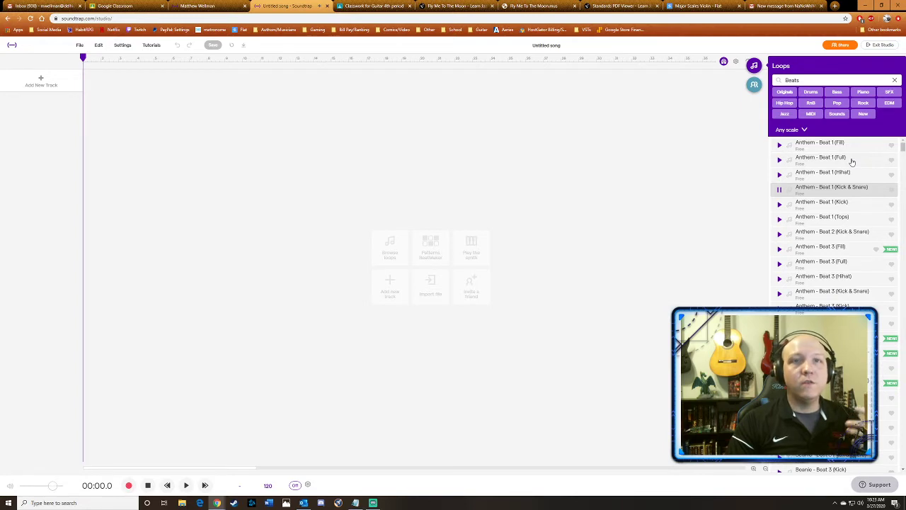
pyautogui.click(816, 251)
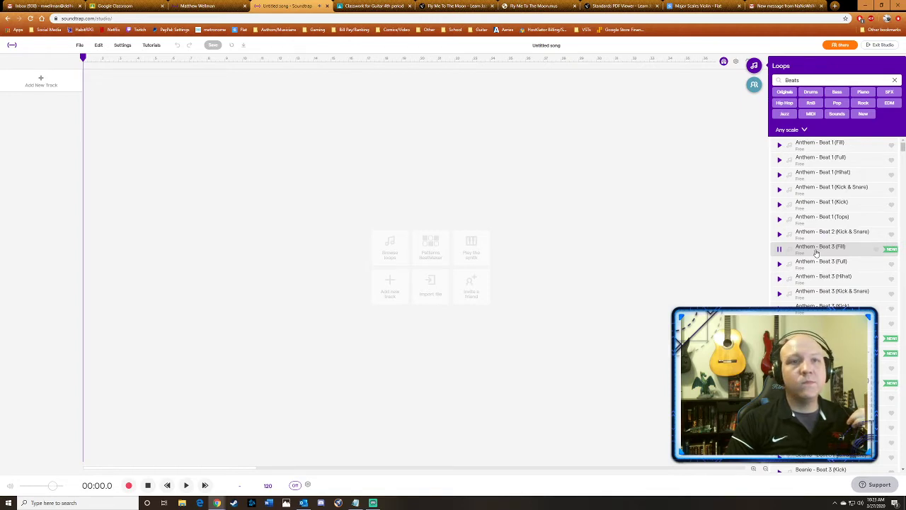
pyautogui.click(816, 263)
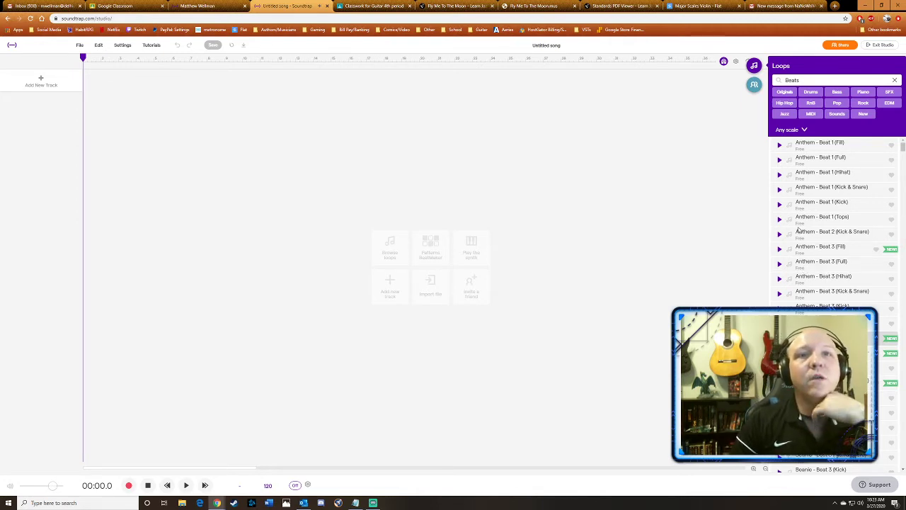
# - Audition the 808 Basic Electro beat loops, starting with 808 Basic Electro 1 and 2
pyautogui.scroll(-1, 798, 276)
pyautogui.scroll(-5, 799, 276)
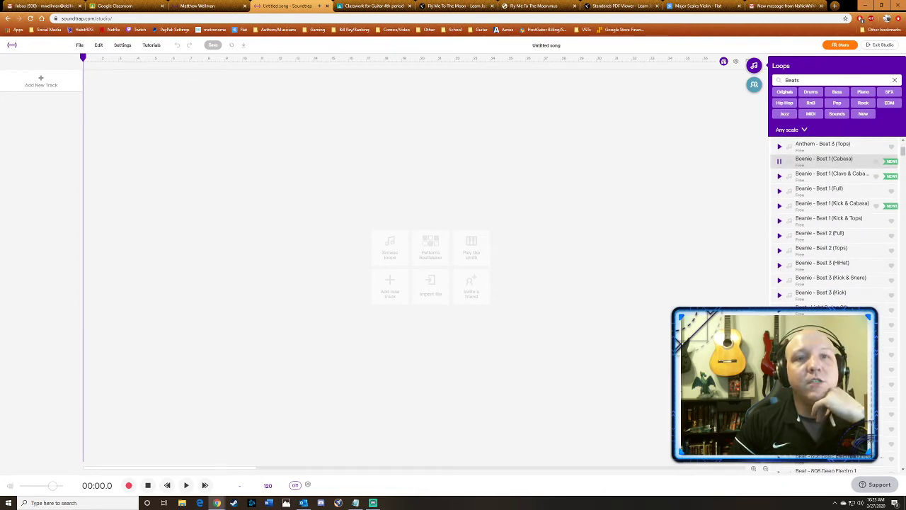
pyautogui.scroll(-2, 799, 276)
pyautogui.click(806, 293)
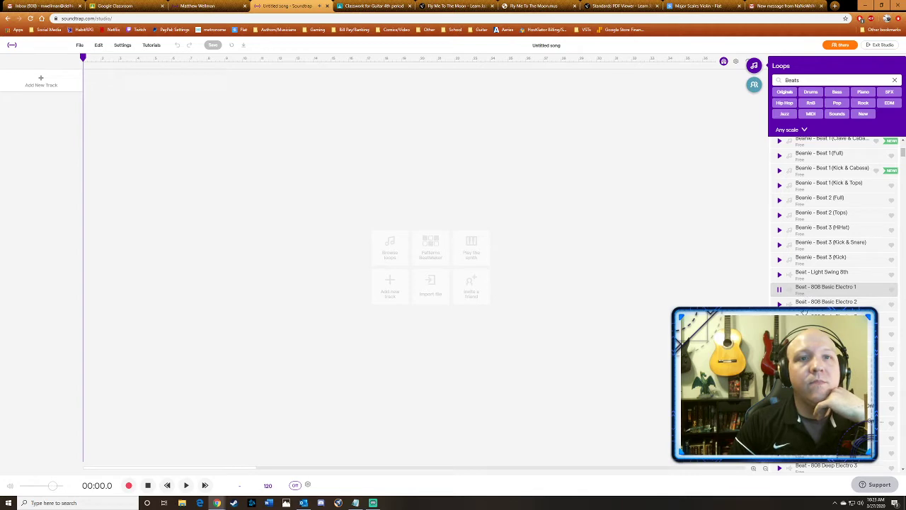
pyautogui.click(803, 309)
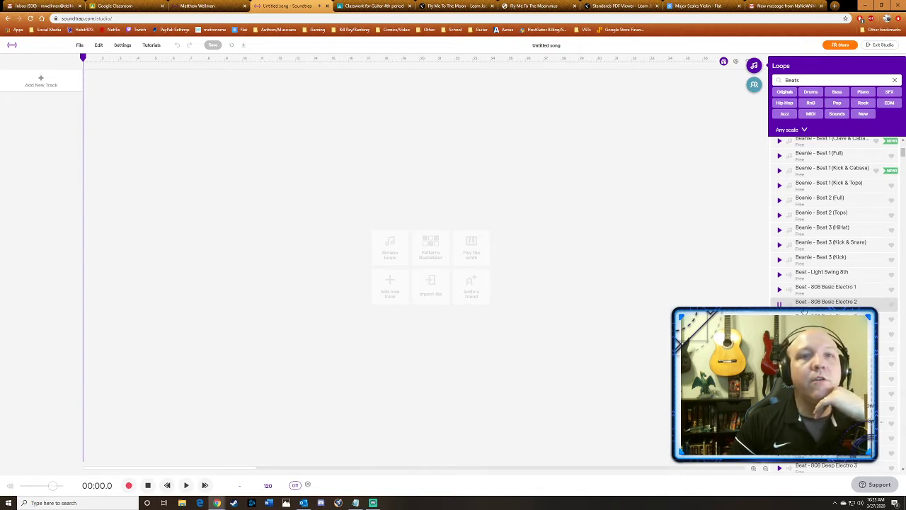
pyautogui.click(803, 317)
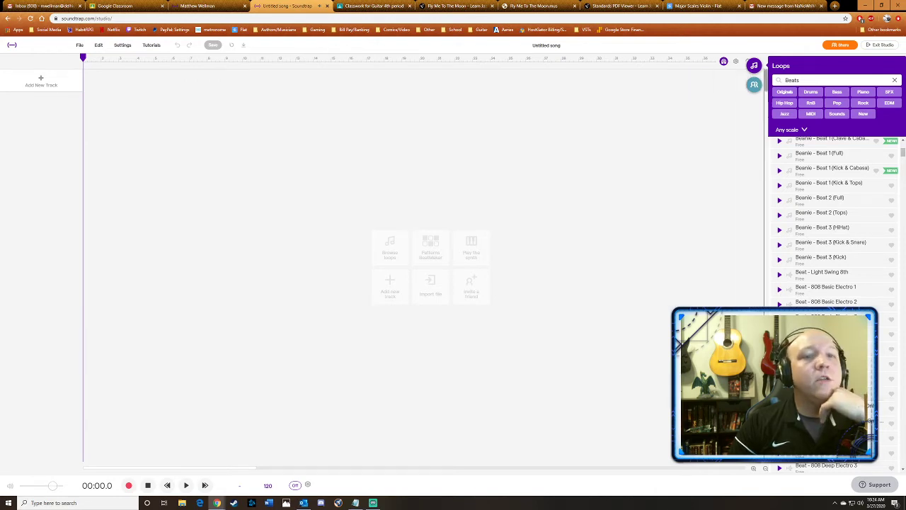
# - Place the Beat - 808 Basic Electro Funk loop on a track from bar 1 and play it back
pyautogui.press('space')
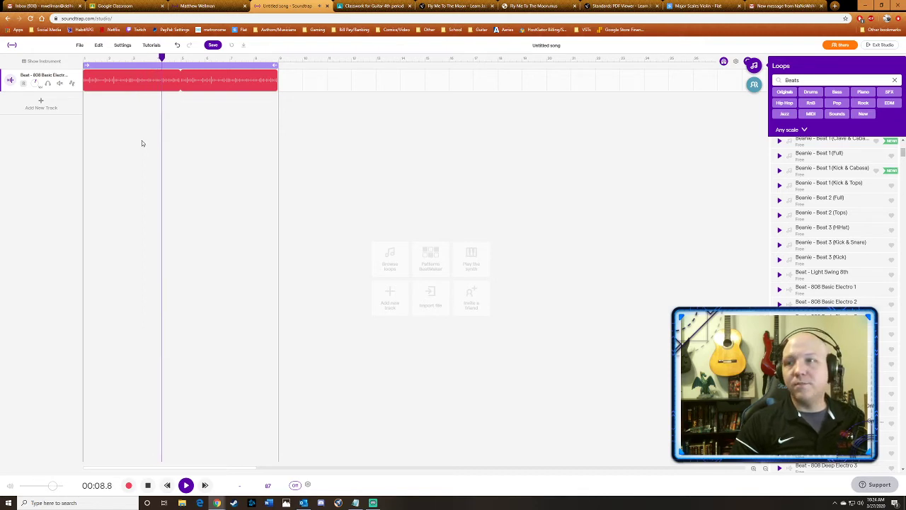
pyautogui.scroll(2, 132, 112)
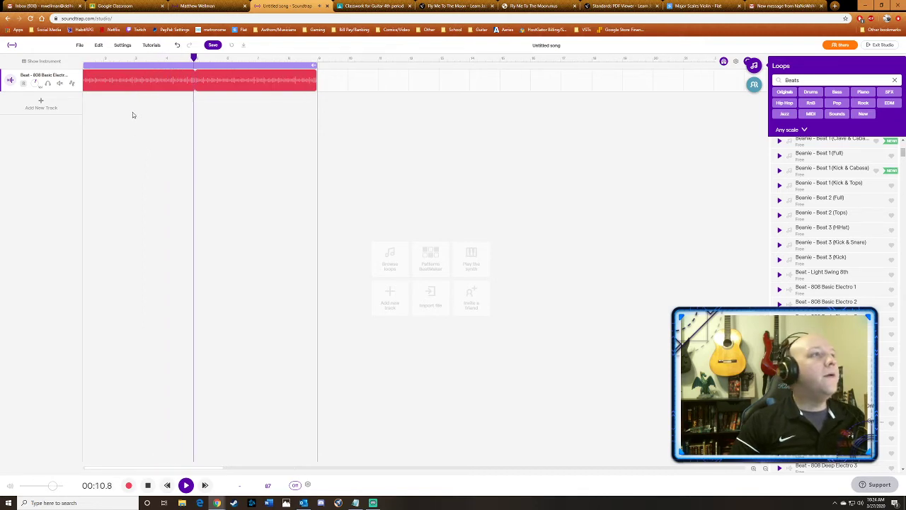
pyautogui.scroll(-4, 132, 114)
pyautogui.scroll(1, 133, 118)
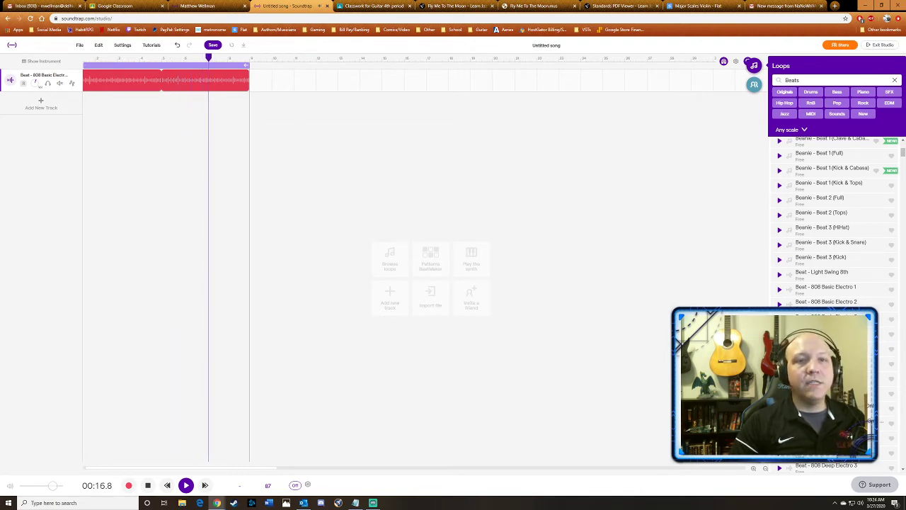
pyautogui.scroll(-1, 832, 227)
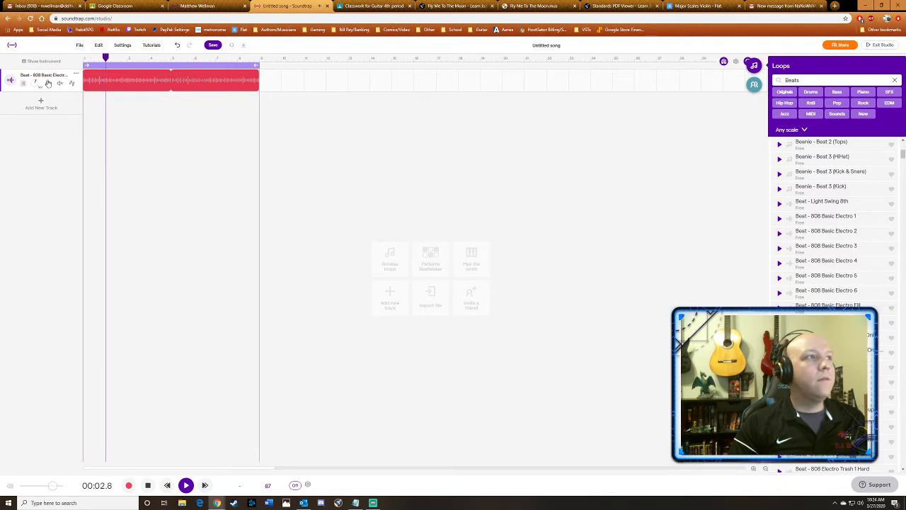
pyautogui.press('space')
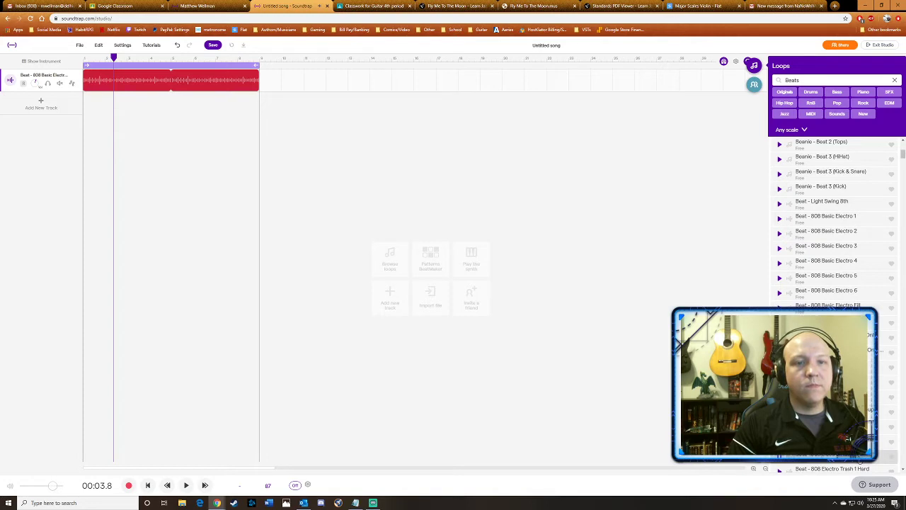
# - Add the Beat - 808 Electro Trash 1 Fill loop on a second track at bar 8 and shorten the Funk loop to end there
pyautogui.scroll(-1, 835, 220)
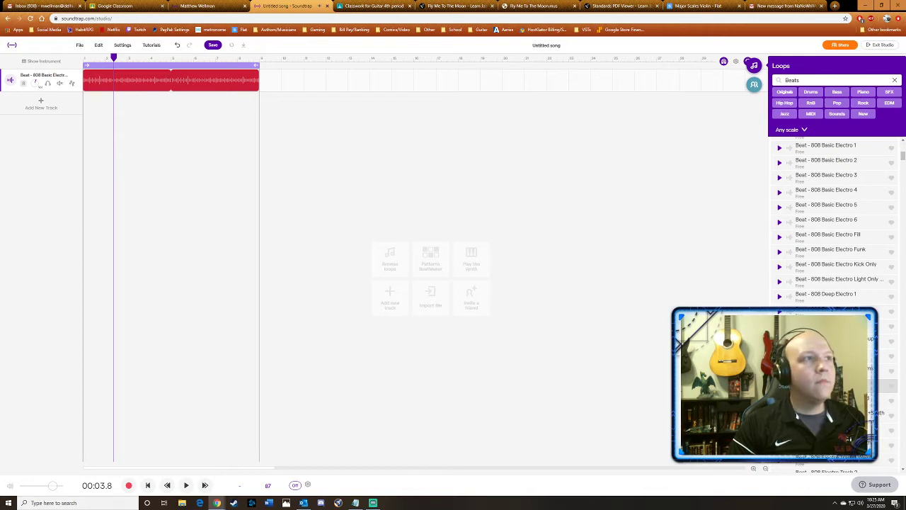
pyautogui.moveTo(885, 386); pyautogui.dragTo(239, 167)
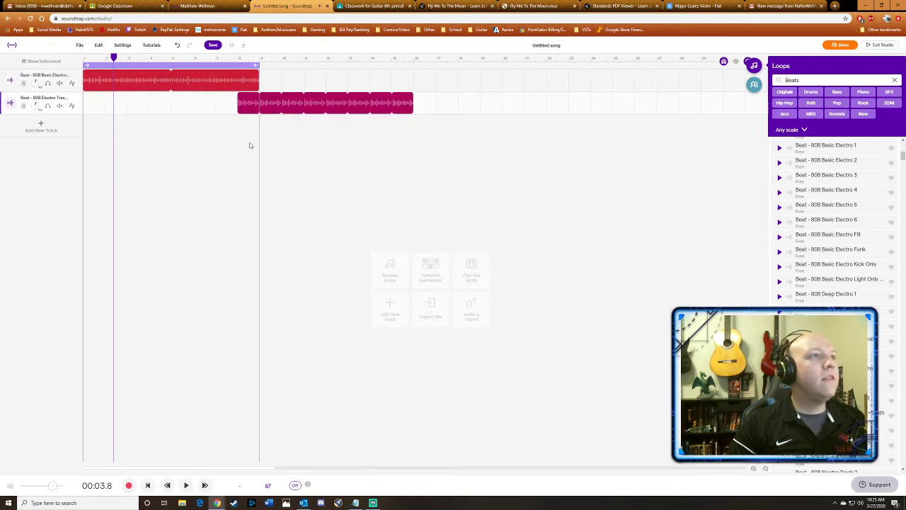
pyautogui.click(248, 77)
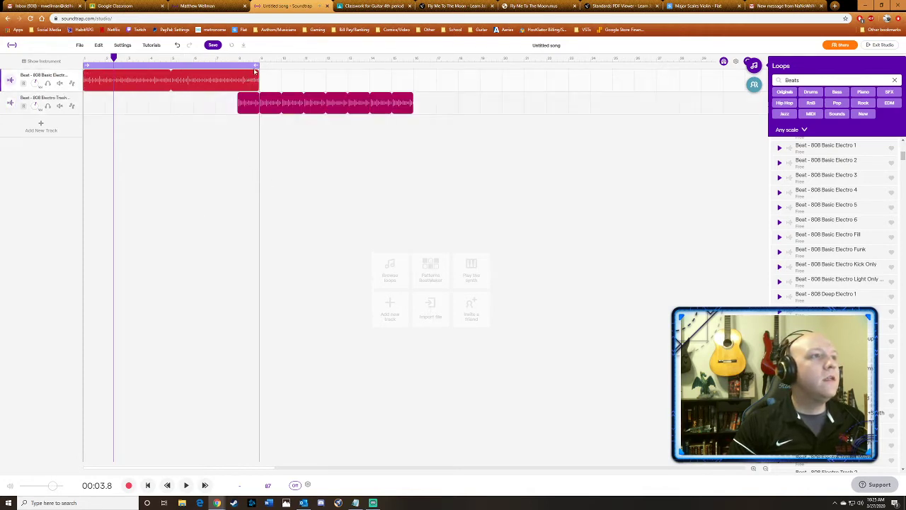
pyautogui.moveTo(257, 85)
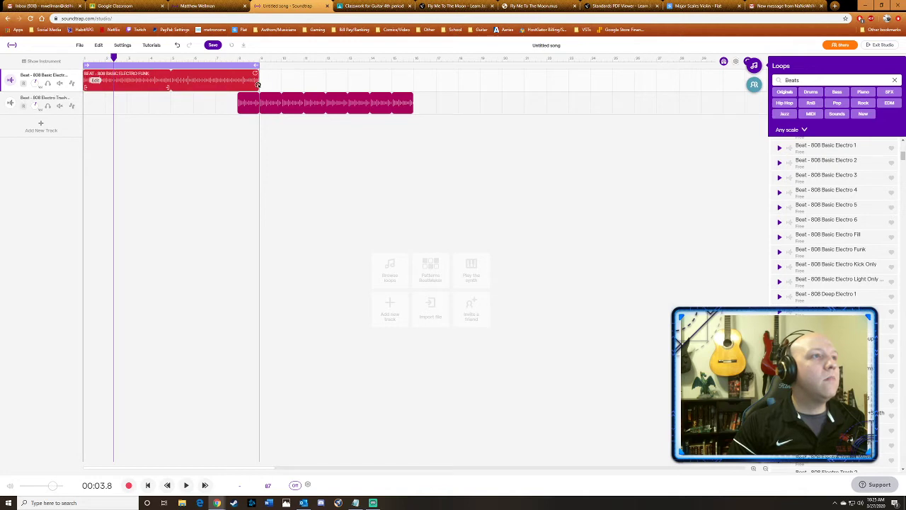
pyautogui.moveTo(258, 85); pyautogui.dragTo(239, 85)
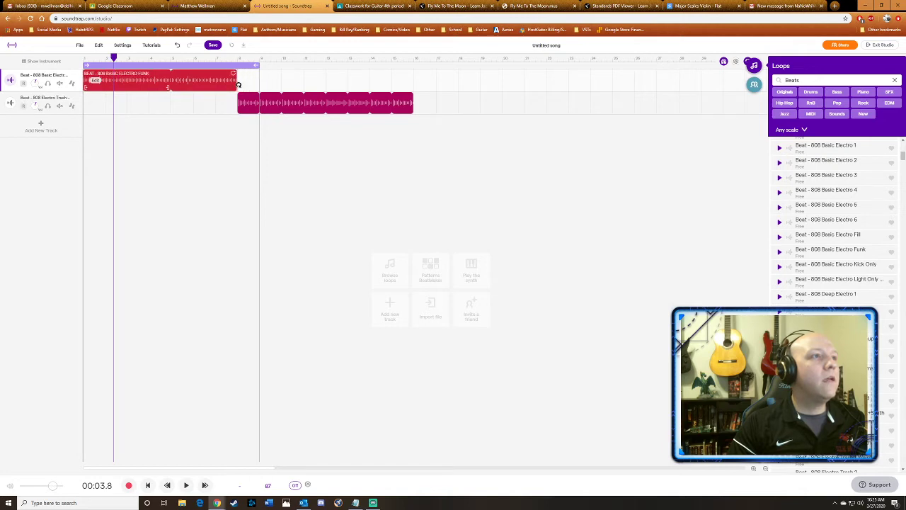
# - Play the transition, extend the Funk loop to about three quarters through bar 8, and move the fill to start right after it
pyautogui.press('space')
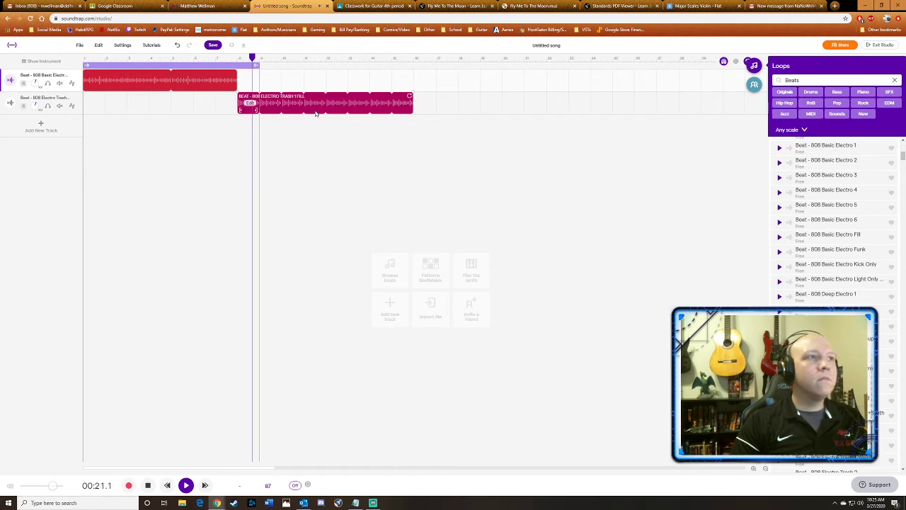
pyautogui.press('space')
pyautogui.scroll(5, 241, 104)
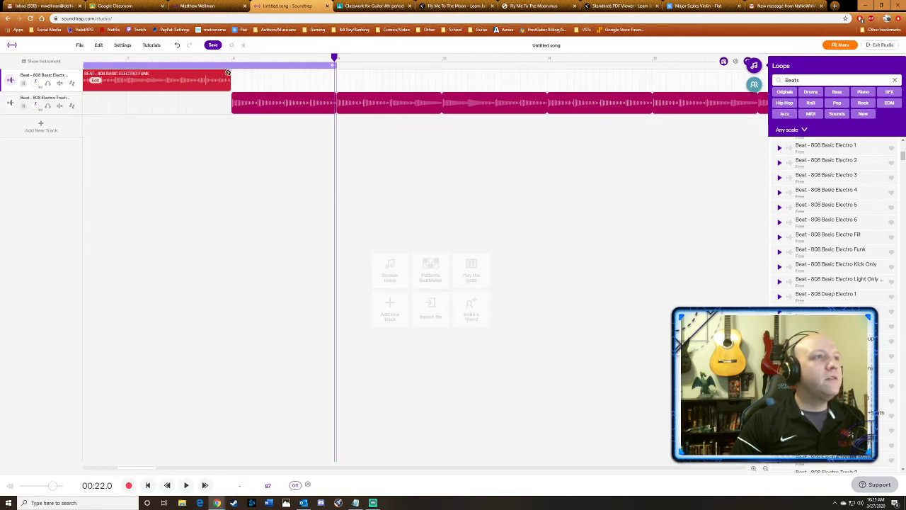
pyautogui.moveTo(227, 73); pyautogui.dragTo(305, 74)
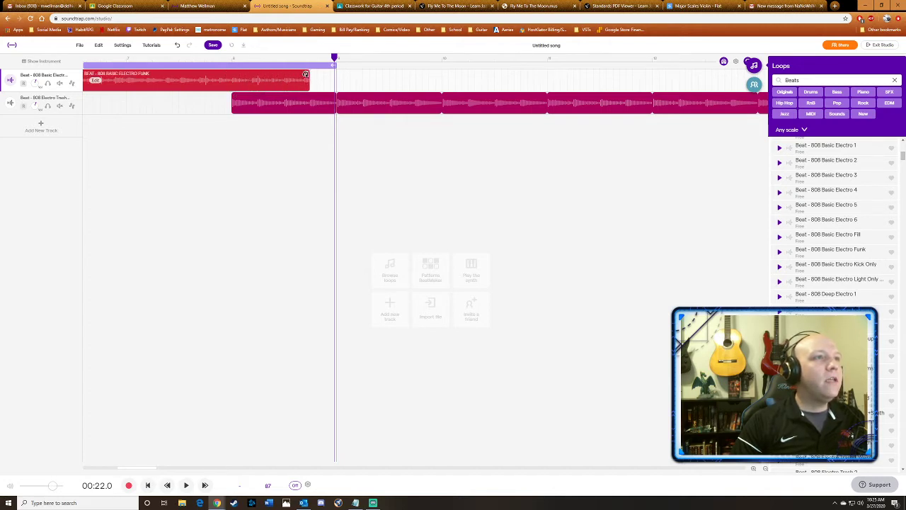
pyautogui.moveTo(308, 105); pyautogui.dragTo(386, 105)
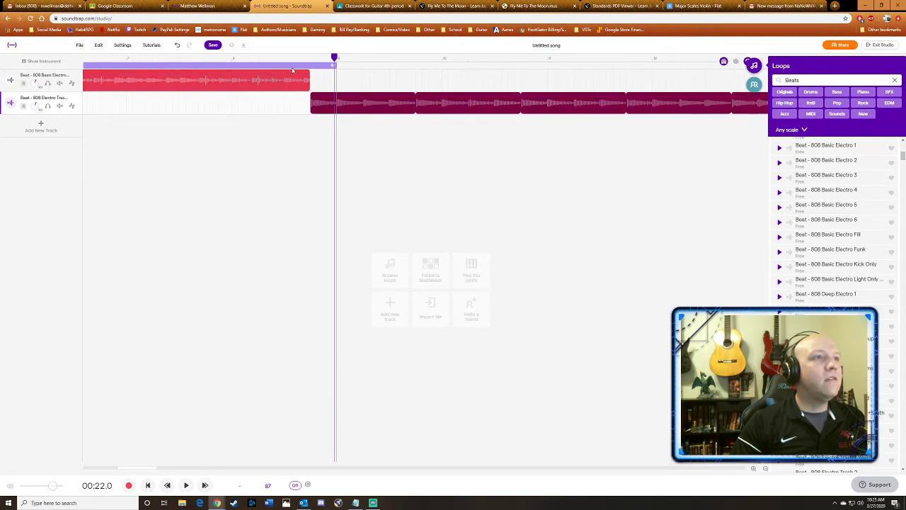
# - Play the change from the Funk loop to the fill starting around bar 8, and return the playhead to the song's start
pyautogui.press('space')
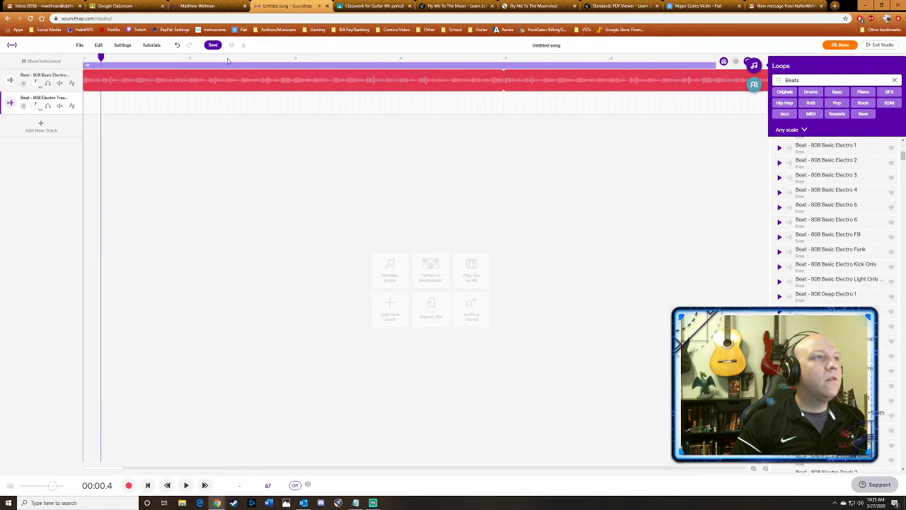
pyautogui.press('space')
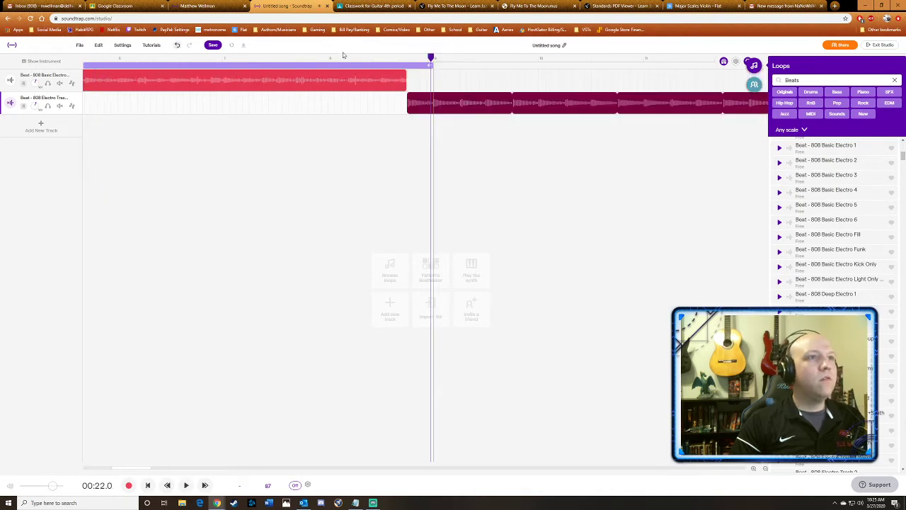
pyautogui.click(327, 58)
pyautogui.press('space')
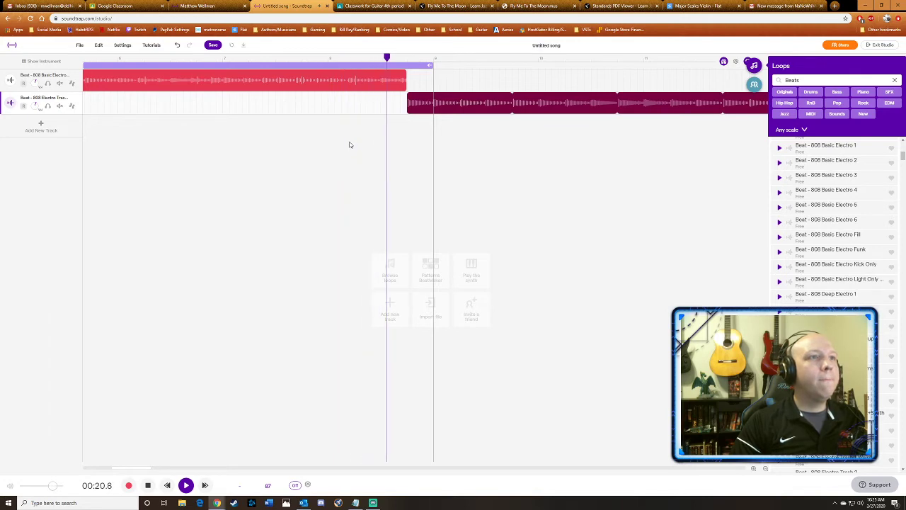
pyautogui.press('Return')
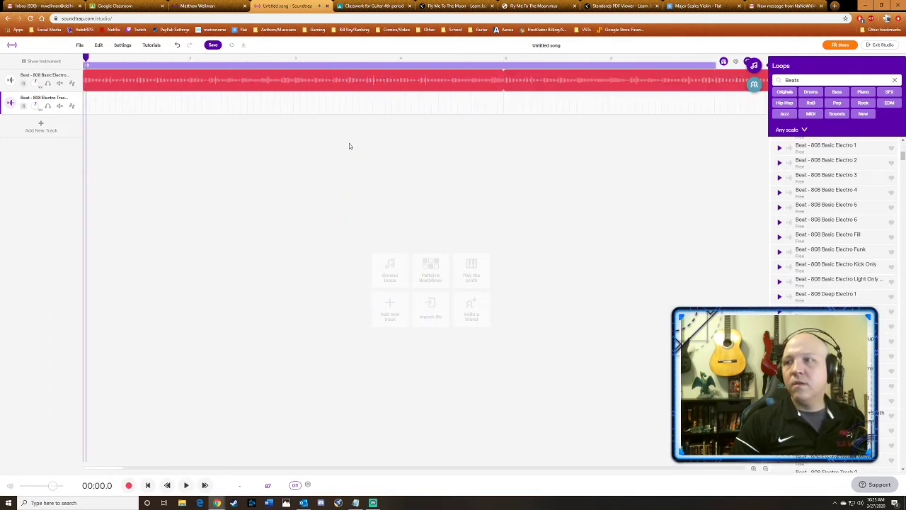
# - Shorten the Electro Trash 1 Fill loop to end at bar 9 and play the transition from bar 7
pyautogui.scroll(-5, 484, 166)
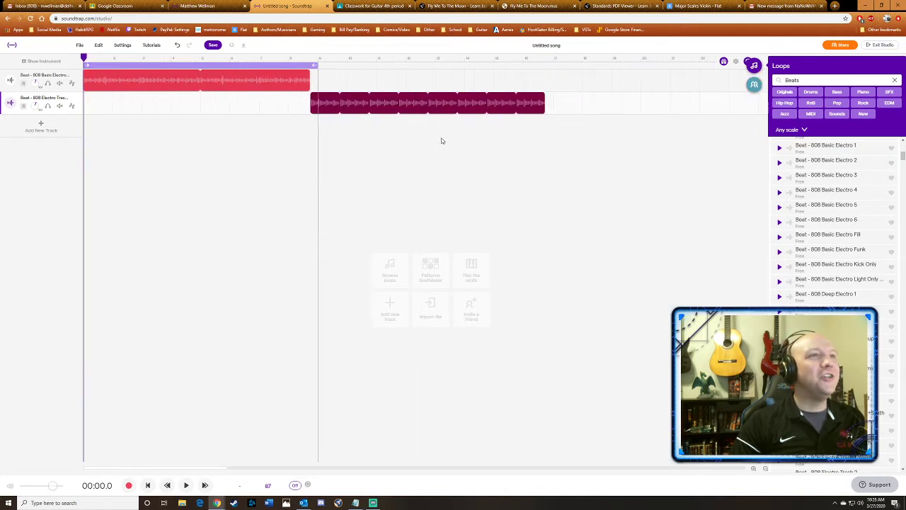
pyautogui.moveTo(328, 104)
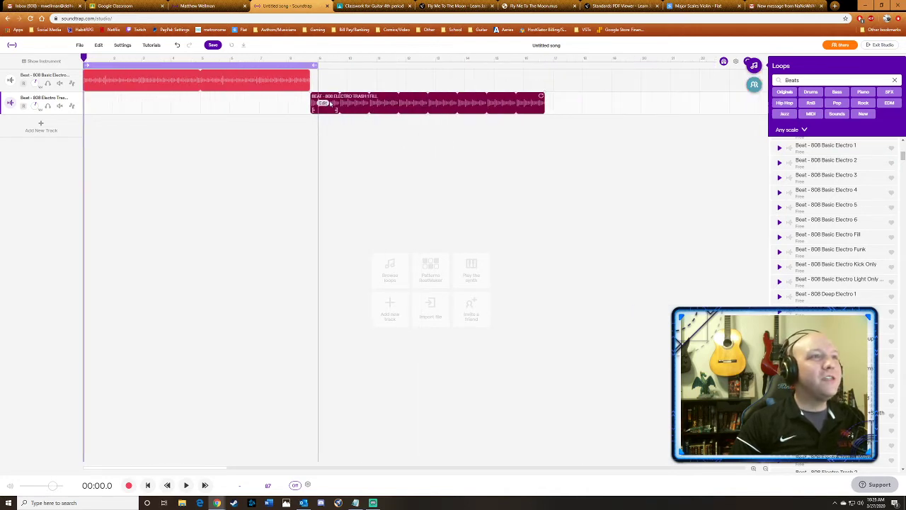
pyautogui.moveTo(540, 96); pyautogui.dragTo(337, 96)
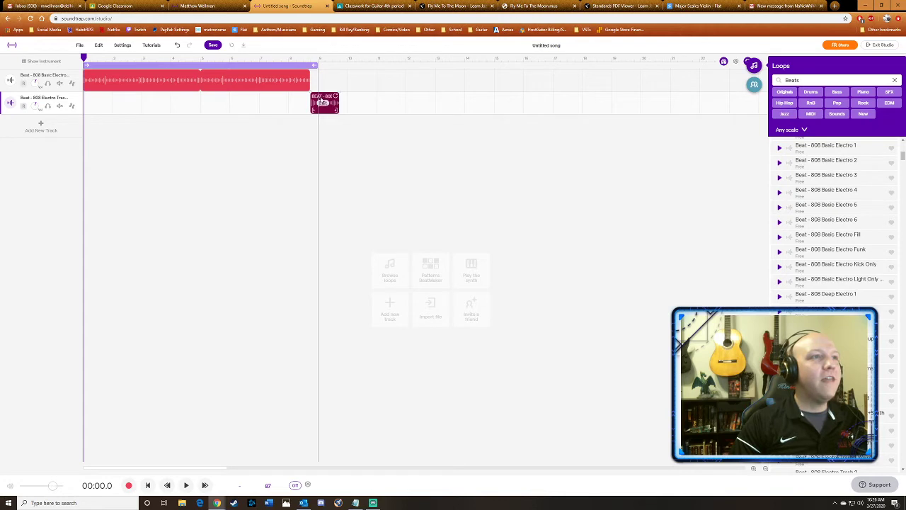
pyautogui.click(319, 61)
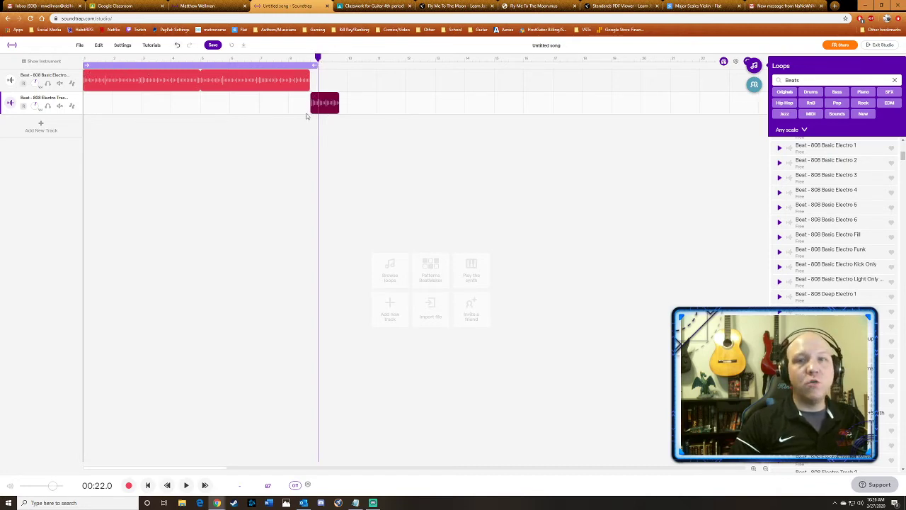
pyautogui.moveTo(329, 112)
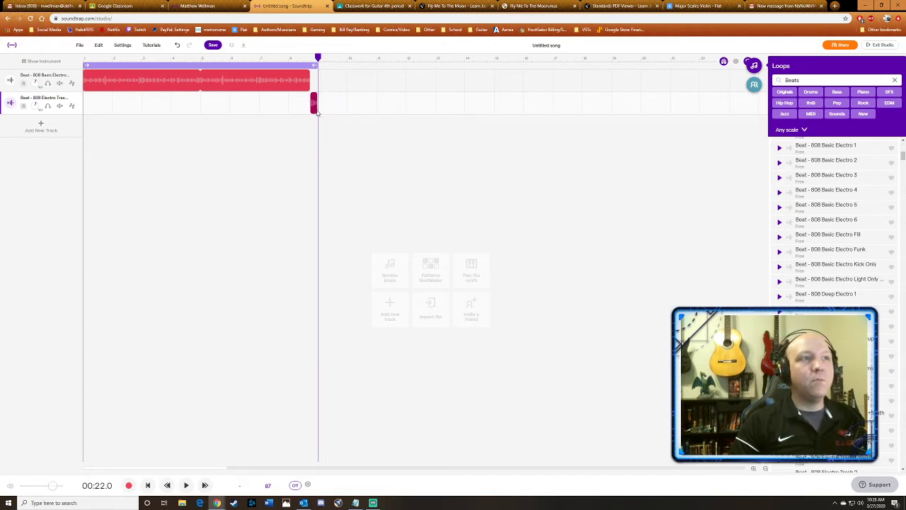
pyautogui.click(261, 58)
pyautogui.press('space')
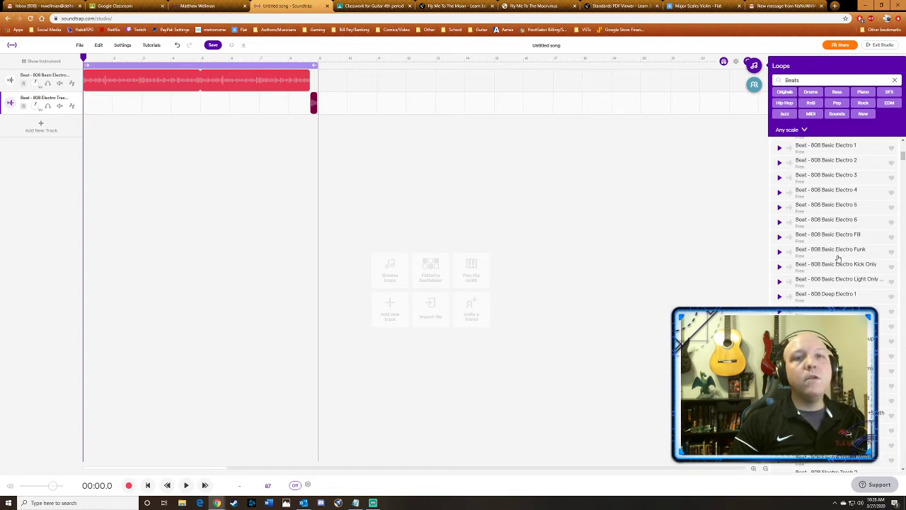
# - Clear the Beats filter from the loop library and show only the SFX loops
pyautogui.scroll(-5, 842, 276)
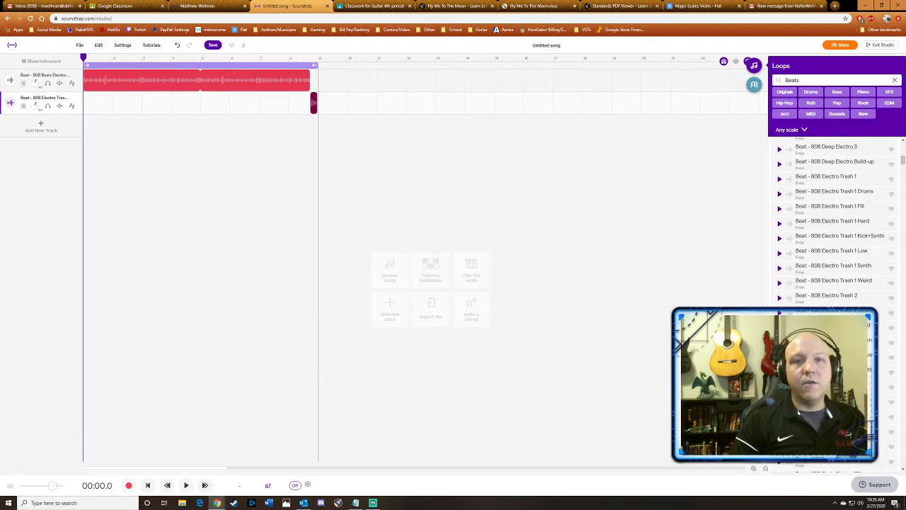
pyautogui.scroll(-10, 835, 212)
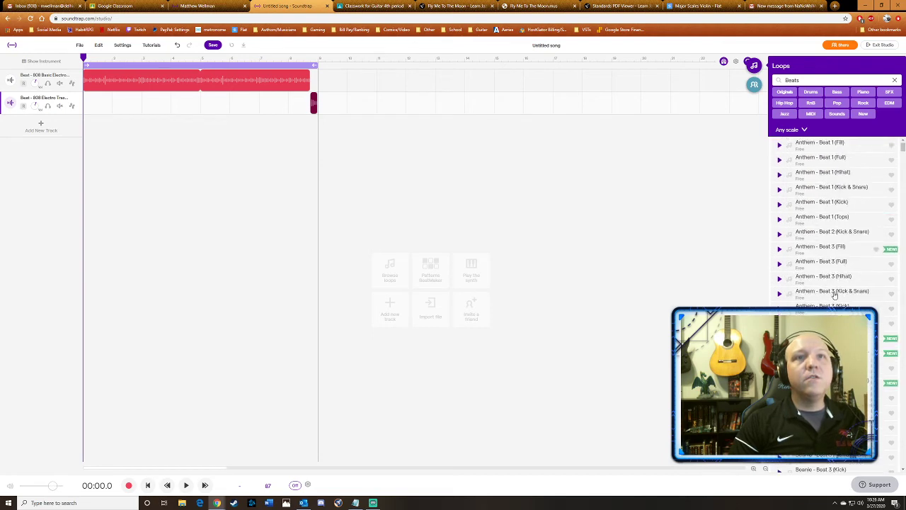
pyautogui.click(837, 115)
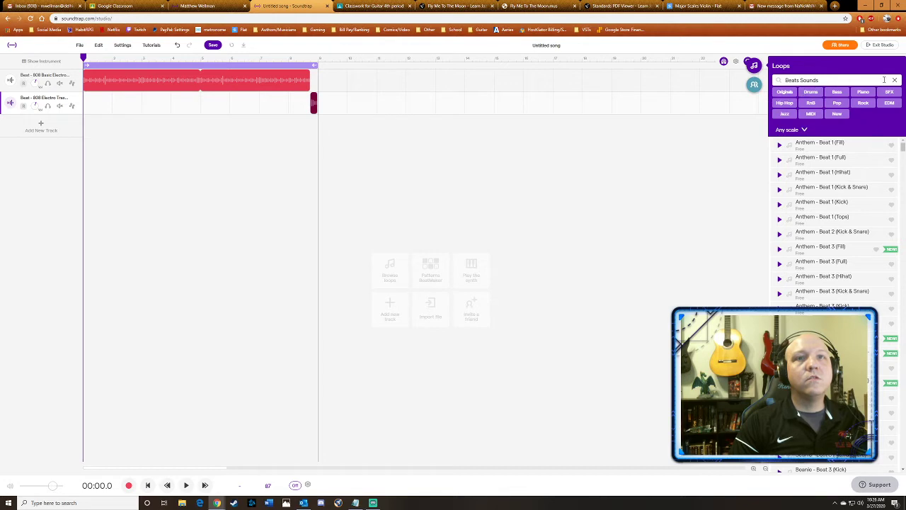
pyautogui.click(894, 80)
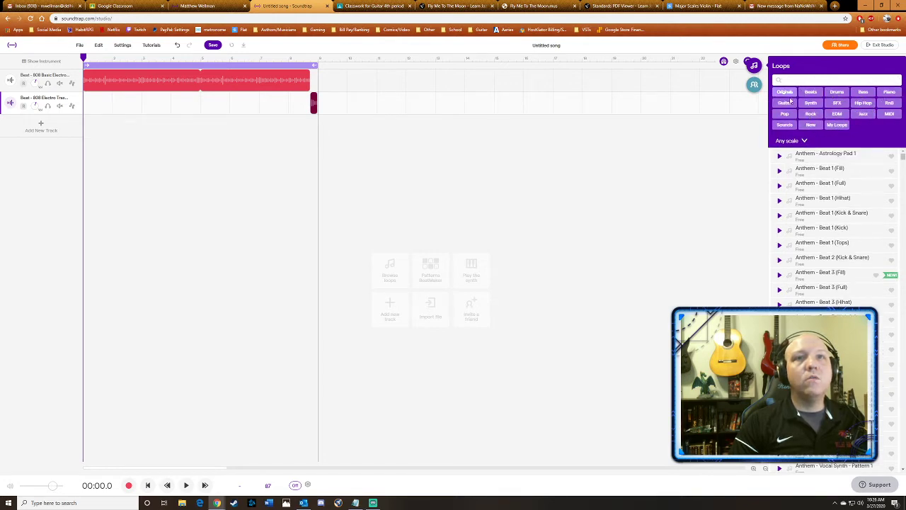
pyautogui.click(836, 102)
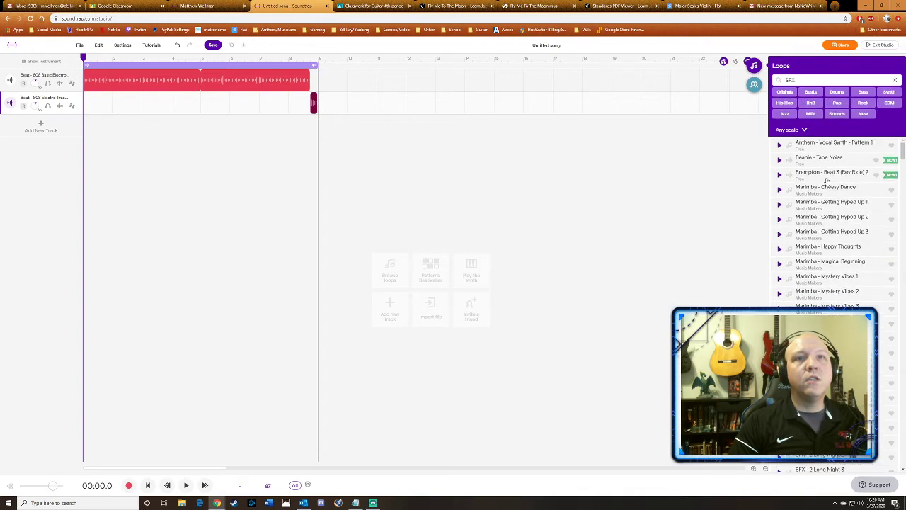
# - Place the SFX - Anthem - Clock Noise loop on a new track from bar 1
pyautogui.scroll(-3, 815, 226)
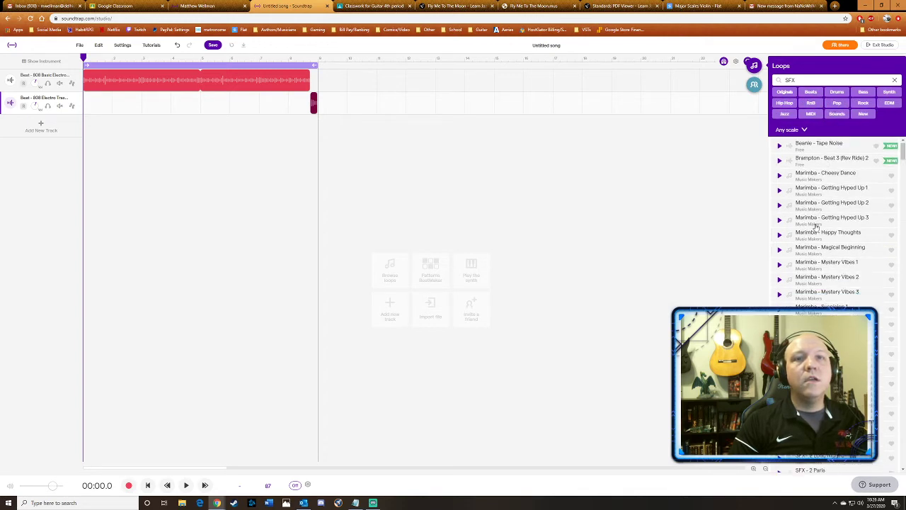
pyautogui.scroll(-2, 815, 230)
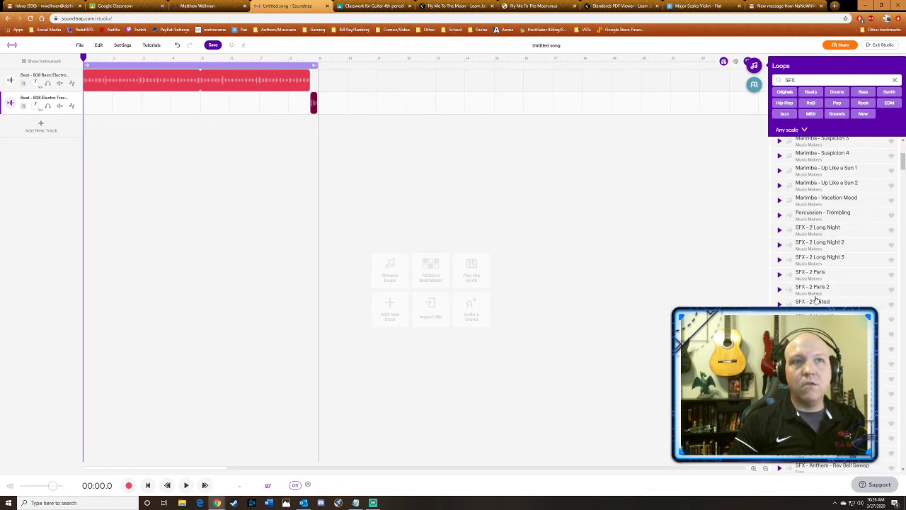
pyautogui.click(835, 234)
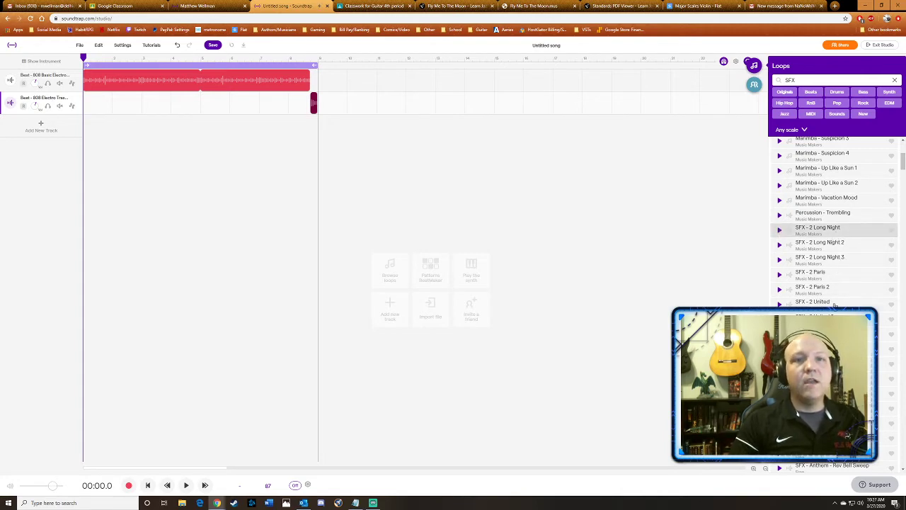
pyautogui.scroll(-3, 834, 305)
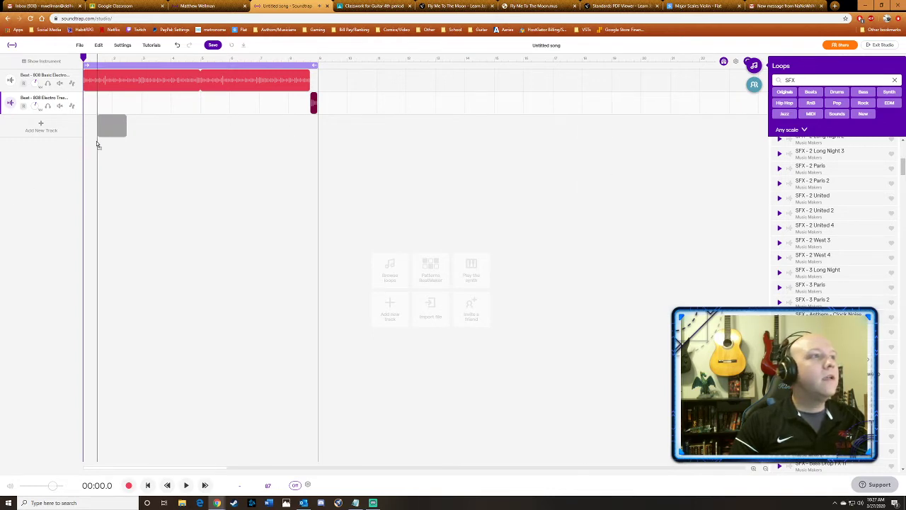
pyautogui.moveTo(97, 144); pyautogui.dragTo(84, 139)
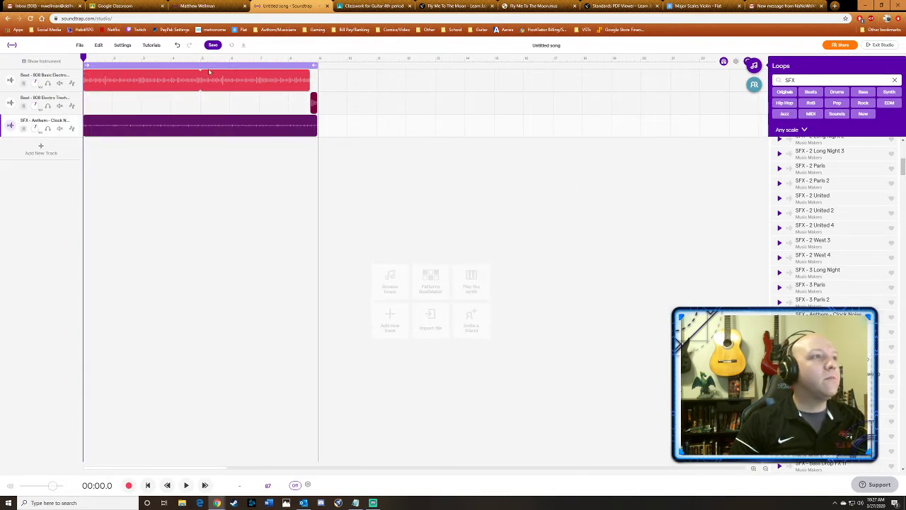
# - Shorten the Clock Noise loop to four bars and move the Funk loop to bar 5, with the fill directly following it
pyautogui.moveTo(261, 80); pyautogui.dragTo(495, 91)
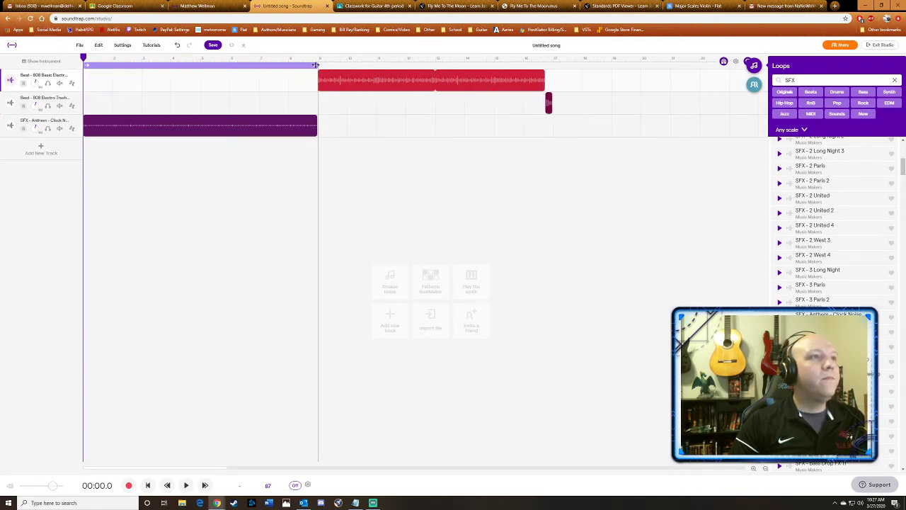
pyautogui.click(313, 118)
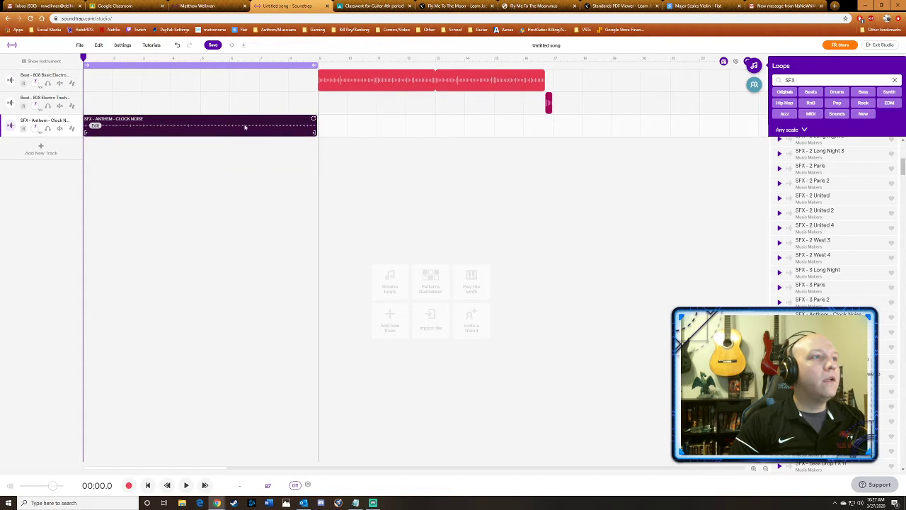
pyautogui.moveTo(316, 122); pyautogui.dragTo(198, 120)
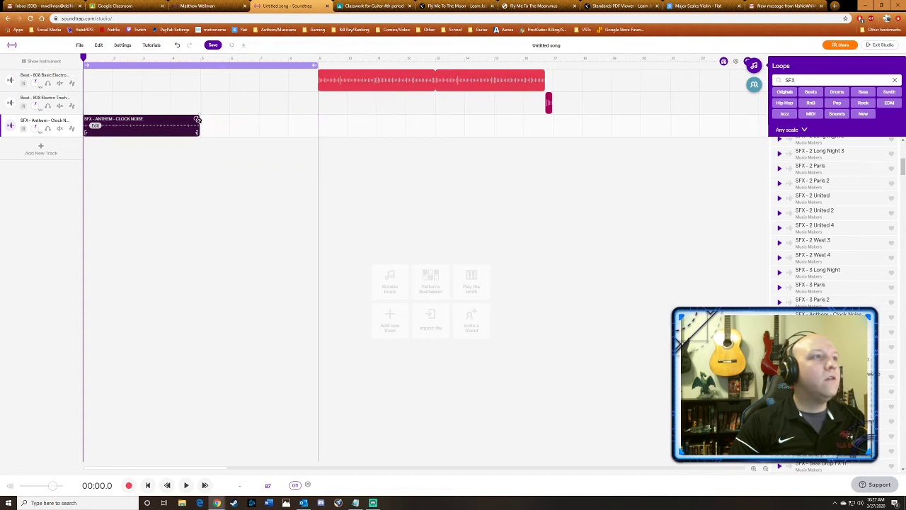
pyautogui.moveTo(392, 82); pyautogui.dragTo(275, 81)
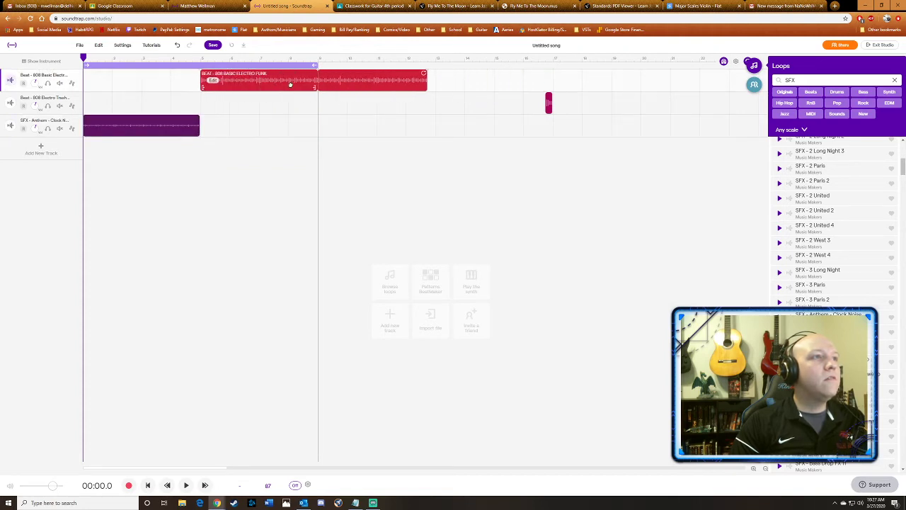
pyautogui.moveTo(548, 107); pyautogui.dragTo(430, 103)
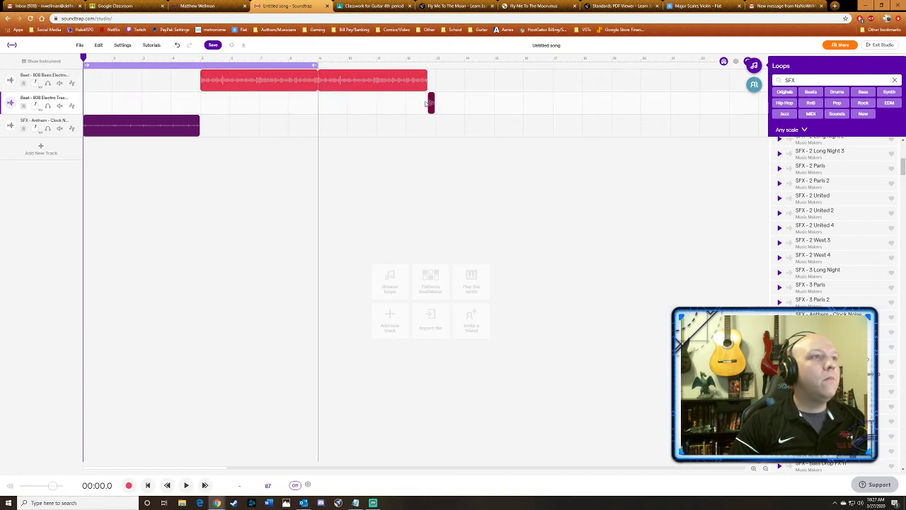
# - Extend the playback cycle region to bar 13 and play the Clock Noise intro into the start of the Funk loop
pyautogui.moveTo(316, 65); pyautogui.dragTo(436, 72)
pyautogui.press('space')
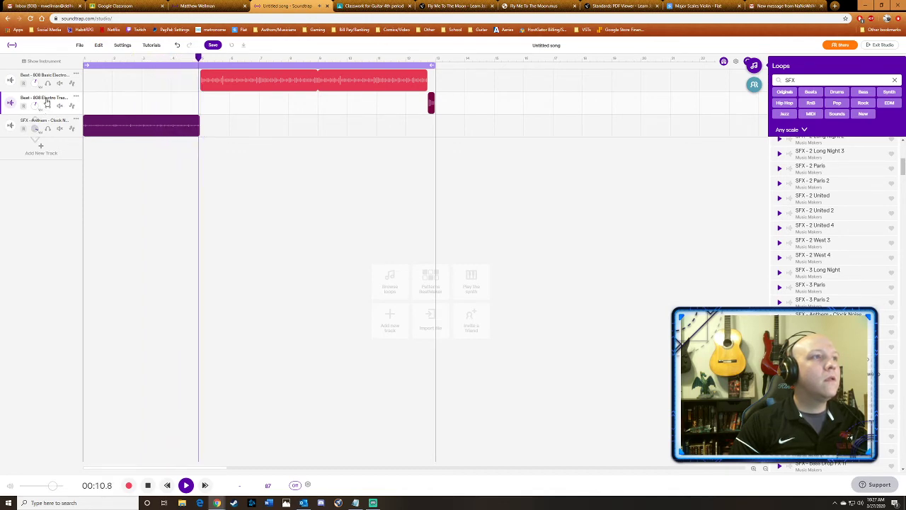
pyautogui.press('space')
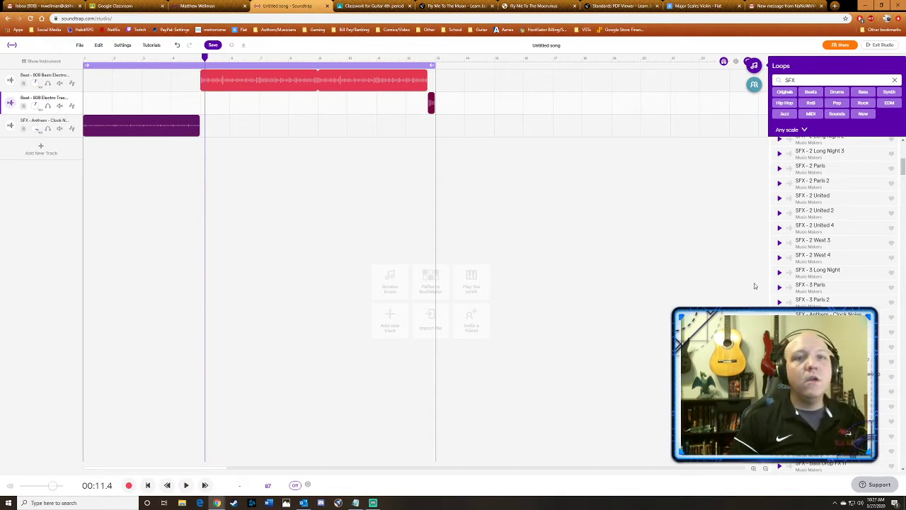
# - Browse the SFX loops and preview SFX - Bass Drop Slam 10 and Slam 1
pyautogui.scroll(-1, 781, 302)
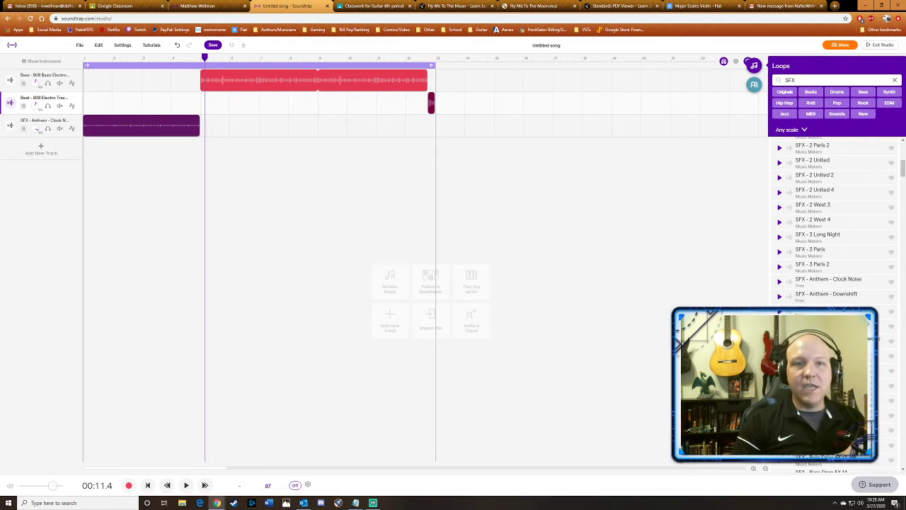
pyautogui.scroll(-2, 828, 226)
pyautogui.scroll(-5, 828, 226)
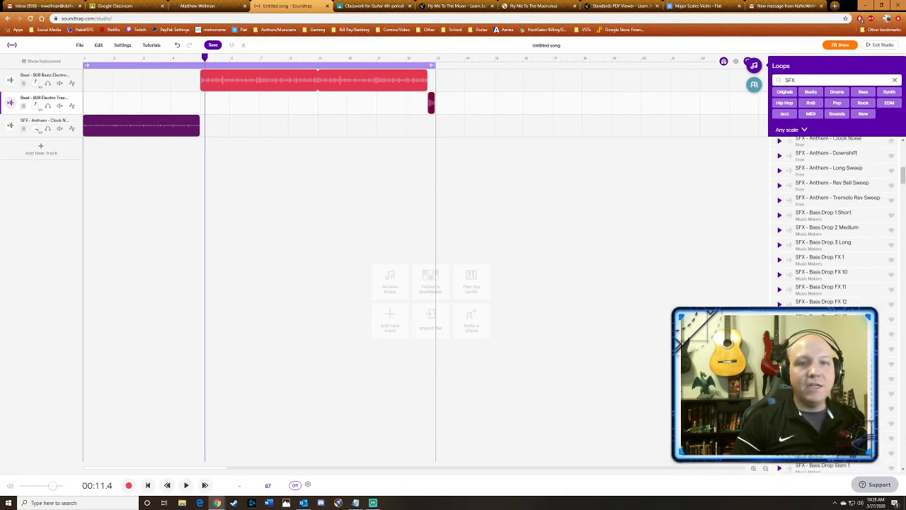
pyautogui.scroll(-1, 828, 227)
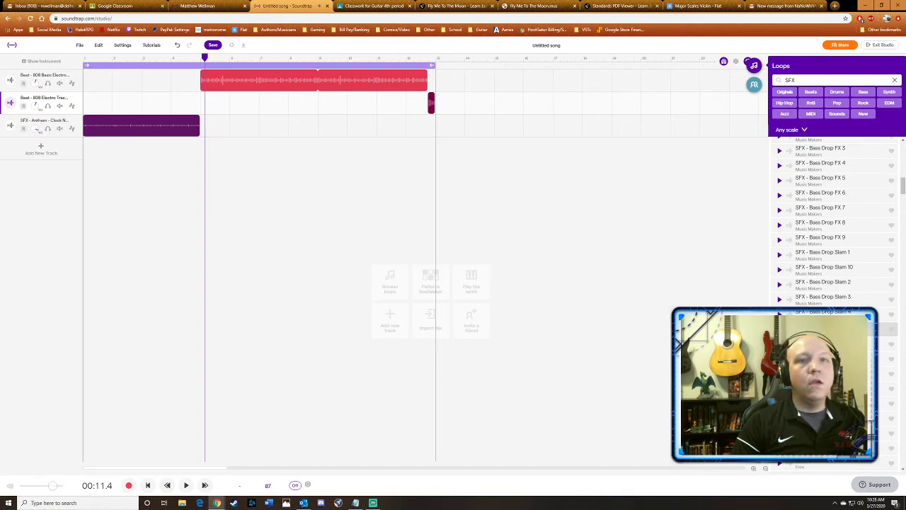
pyautogui.click(826, 274)
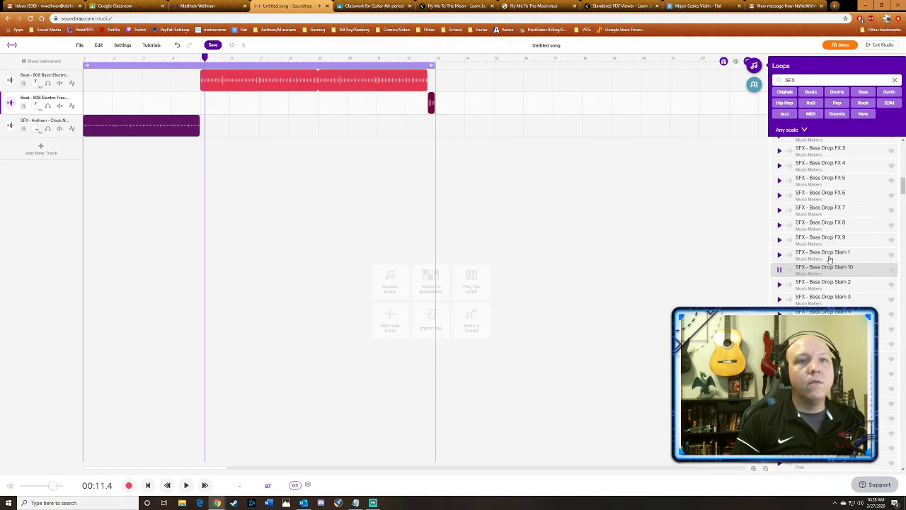
pyautogui.click(829, 259)
pyautogui.click(833, 272)
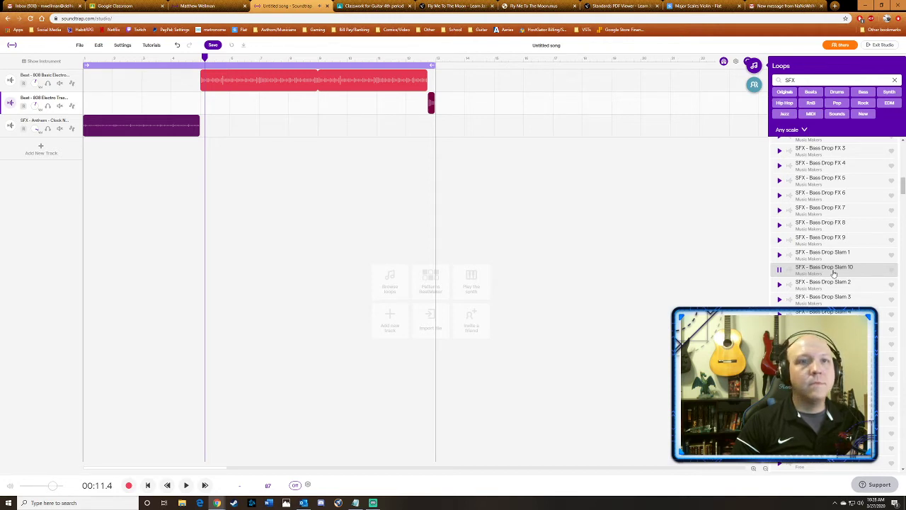
# - Add SFX - Bass Drop Slam 10 on a new track starting about halfway through bar 3 and play the lead-in to bar 5
pyautogui.moveTo(833, 273); pyautogui.dragTo(195, 221)
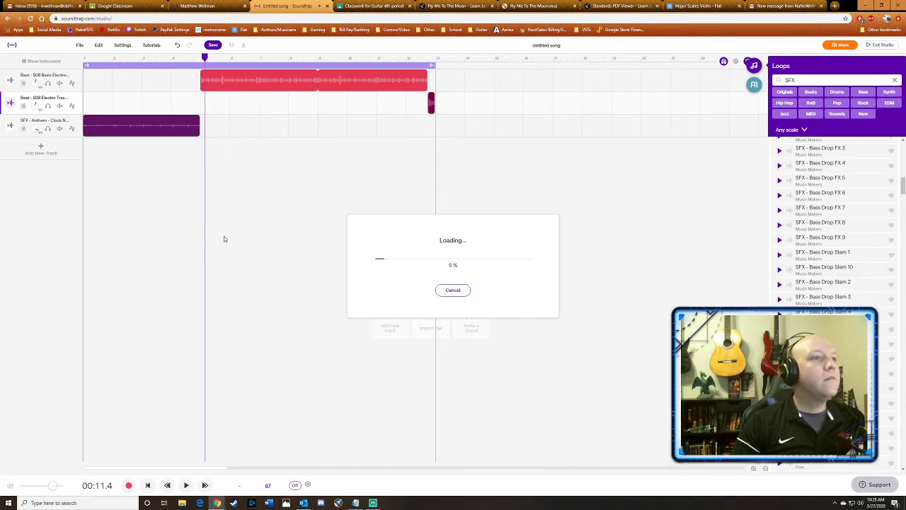
pyautogui.moveTo(266, 150); pyautogui.dragTo(231, 152)
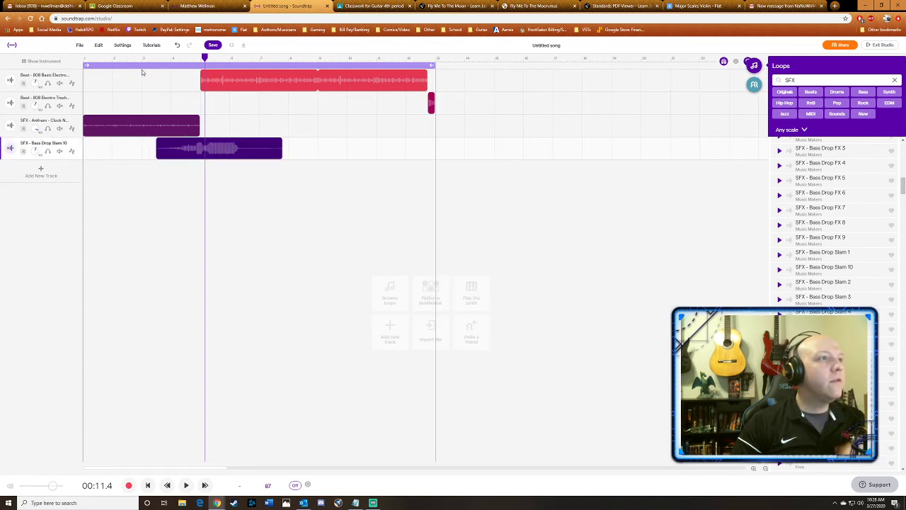
pyautogui.click(127, 60)
pyautogui.press('space')
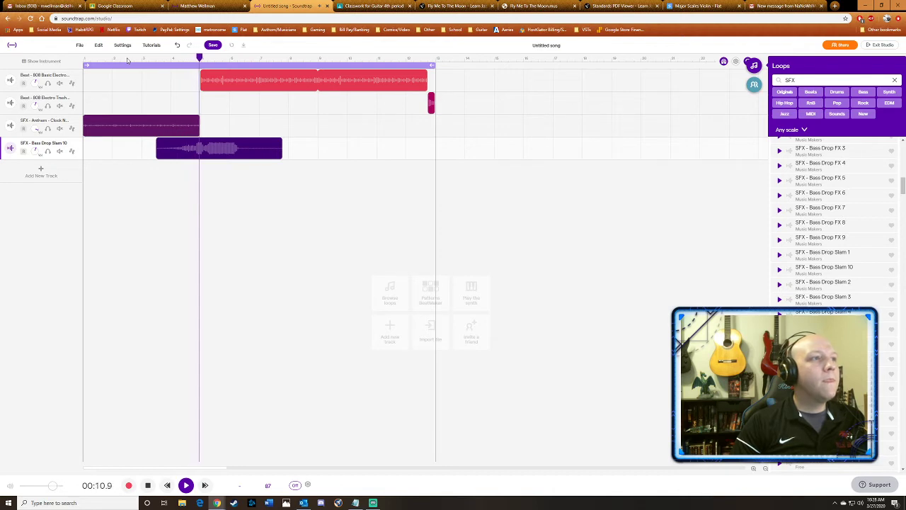
pyautogui.press('space')
# - Nudge the Bass Drop Slam 10 clip slightly later so its loud section begins with the Funk loop, and set the playhead at bar 5
pyautogui.scroll(5, 219, 168)
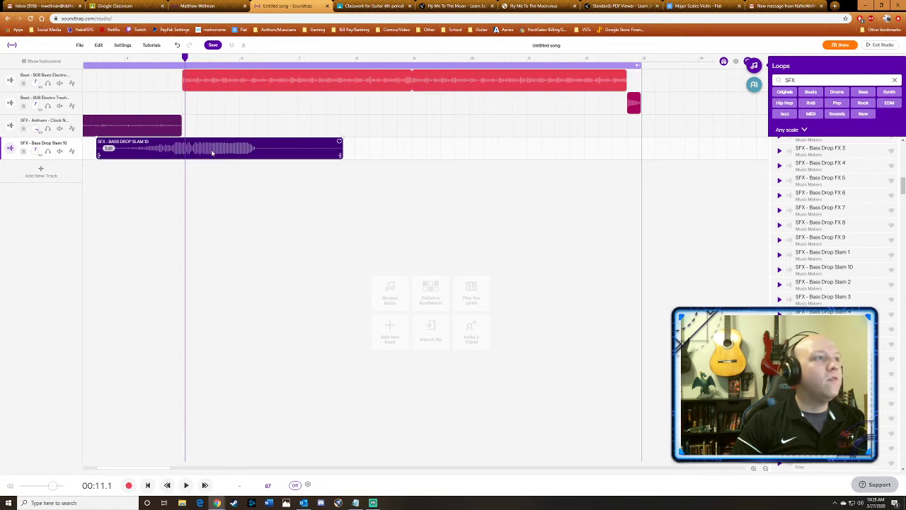
pyautogui.moveTo(211, 152); pyautogui.dragTo(224, 153)
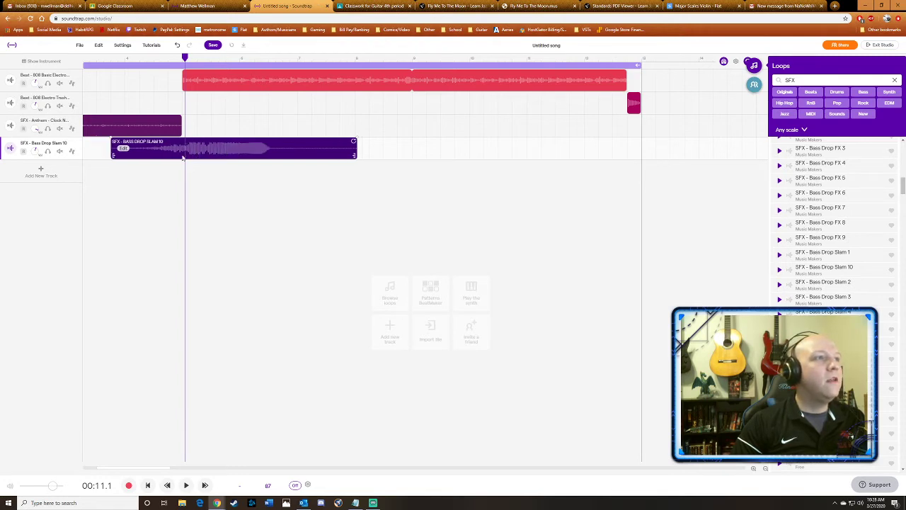
pyautogui.scroll(4, 183, 158)
pyautogui.moveTo(262, 151); pyautogui.dragTo(260, 152)
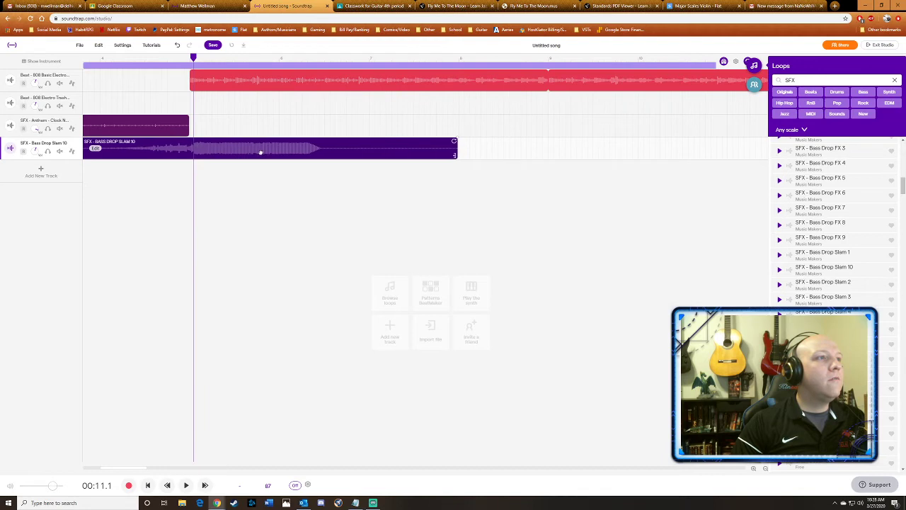
pyautogui.click(228, 122)
pyautogui.click(191, 59)
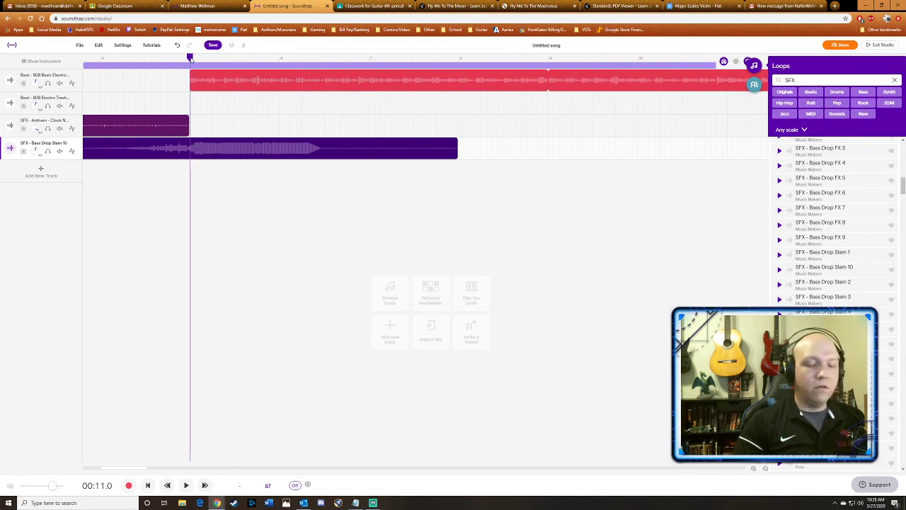
# - Play the song's opening past bar 5 and nudge the Bass Drop Slam 10 clip slightly earlier
pyautogui.hscroll(-5, 190, 58)
pyautogui.press('space')
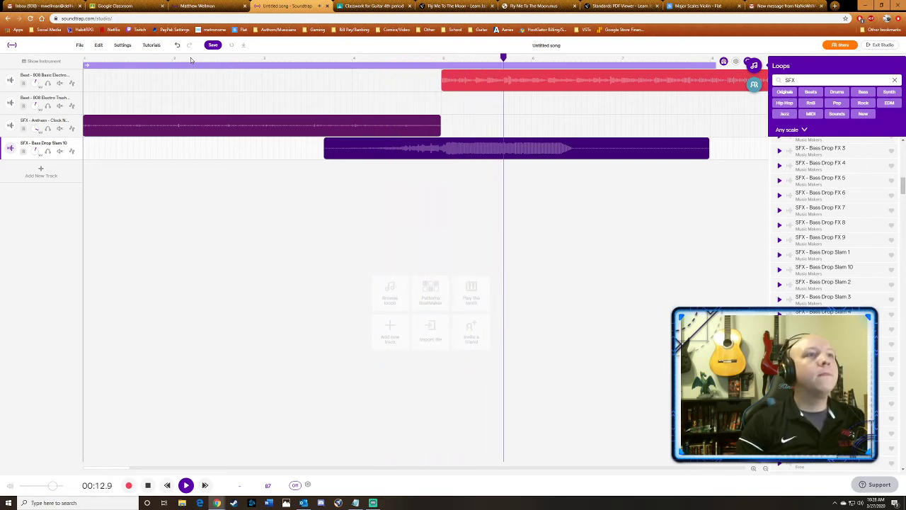
pyautogui.press('space')
pyautogui.scroll(5, 460, 150)
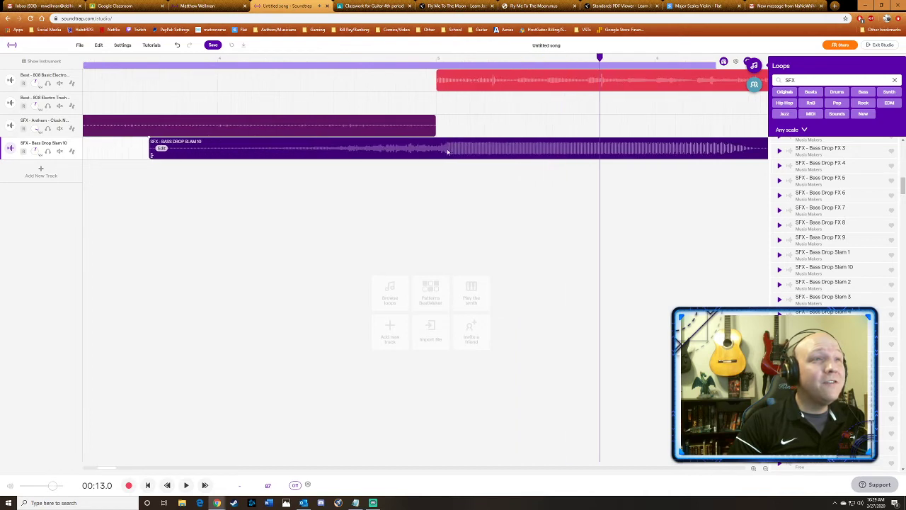
pyautogui.moveTo(484, 154); pyautogui.dragTo(479, 153)
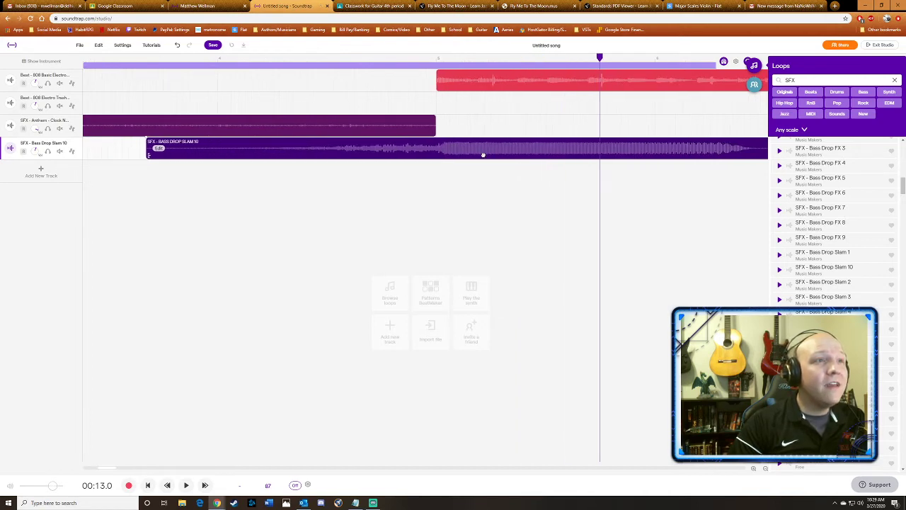
# - Play the bass drop transition into the Funk loop from around bar 4 to past bar 6
pyautogui.click(400, 61)
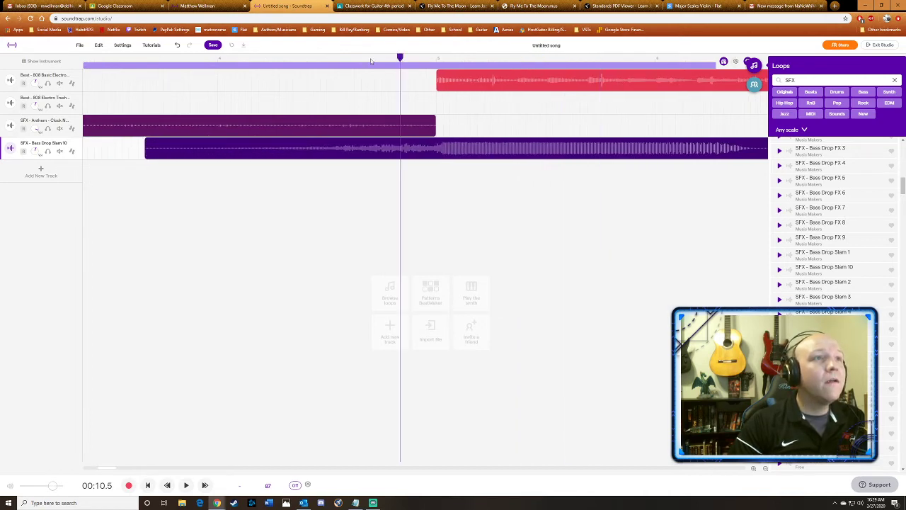
pyautogui.press('space')
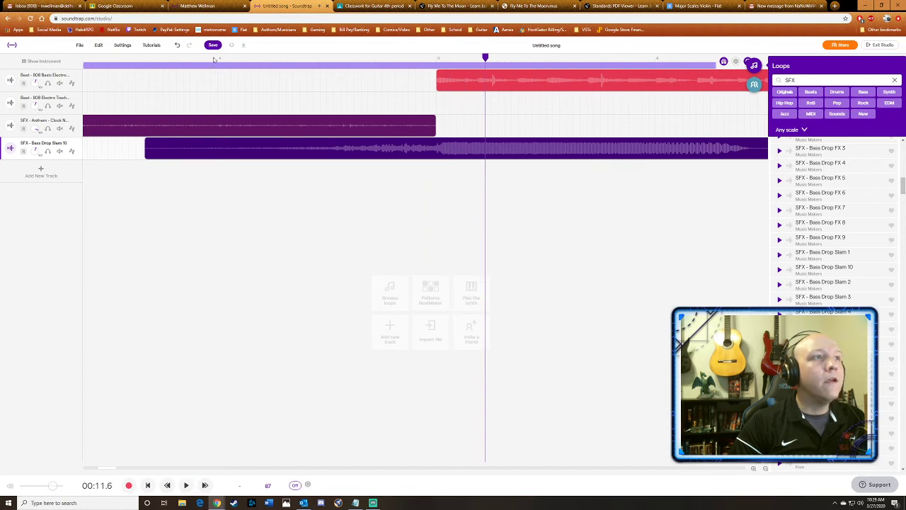
pyautogui.click(213, 60)
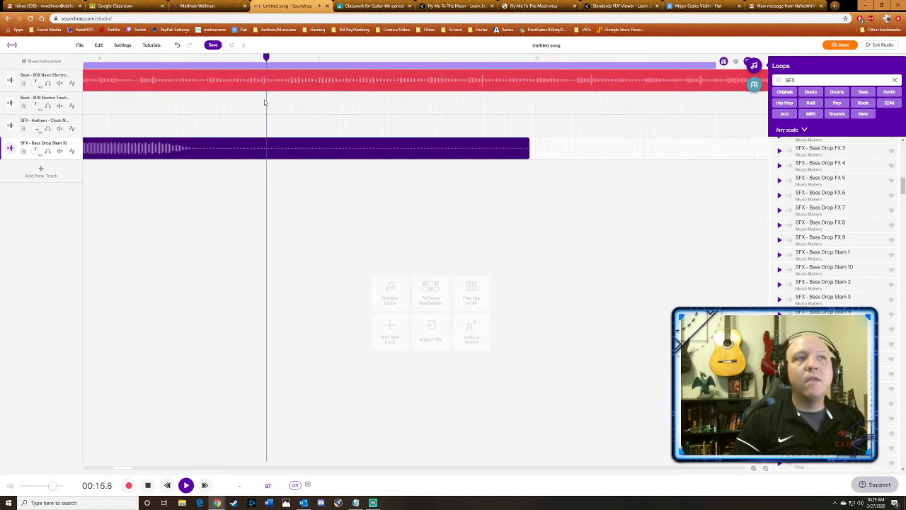
pyautogui.press('space')
# - Search the loop library for SFX Synth
pyautogui.scroll(-4, 303, 136)
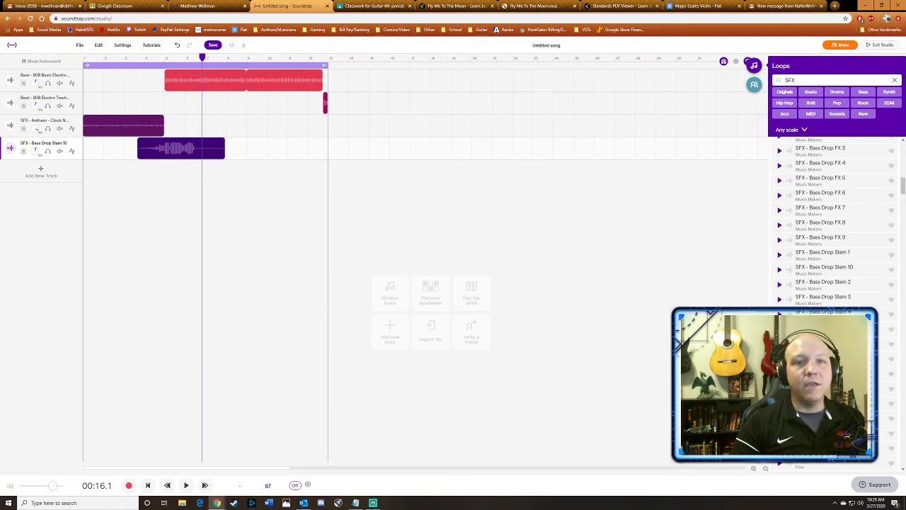
pyautogui.scroll(-2, 821, 252)
pyautogui.scroll(2, 821, 252)
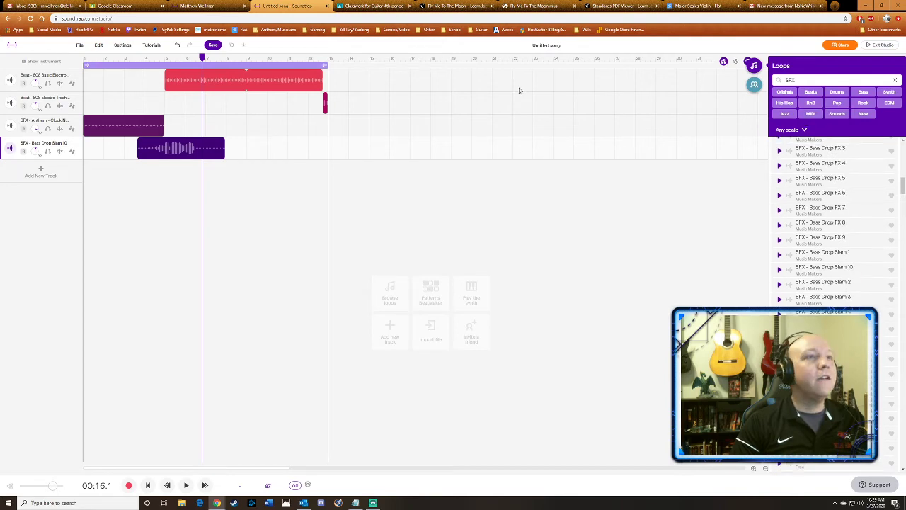
pyautogui.write('Synth')
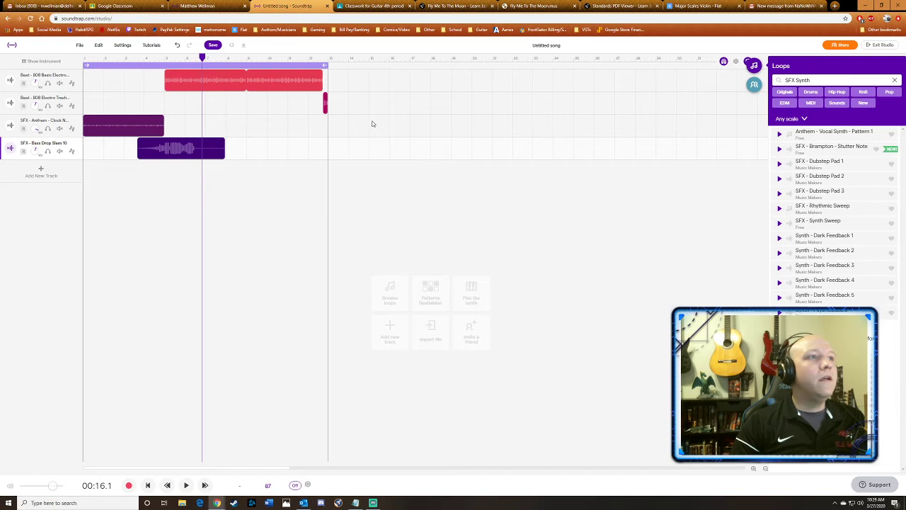
# - Copy the Funk beat and its Trash fill, paste them at bar 13, and move the copies onto their original tracks
pyautogui.moveTo(355, 118); pyautogui.dragTo(236, 73)
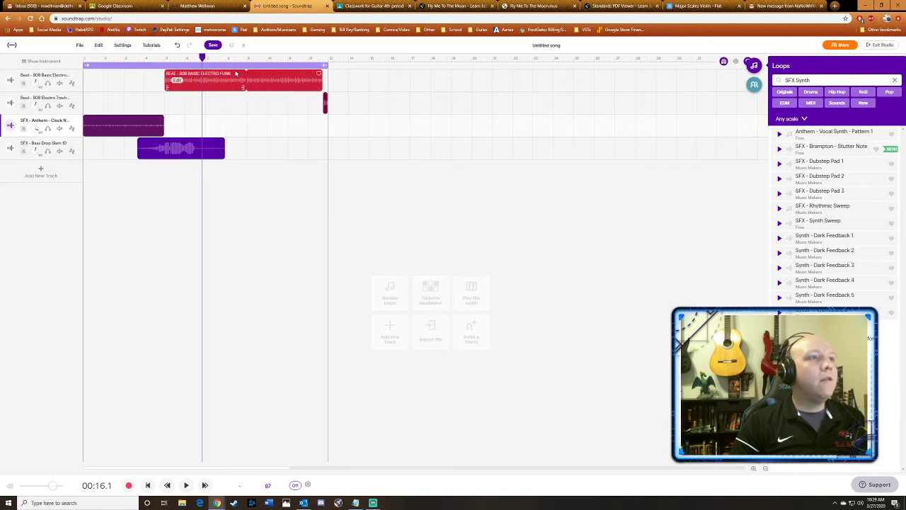
pyautogui.click(328, 59)
pyautogui.hotkey('ctrl', 'v')
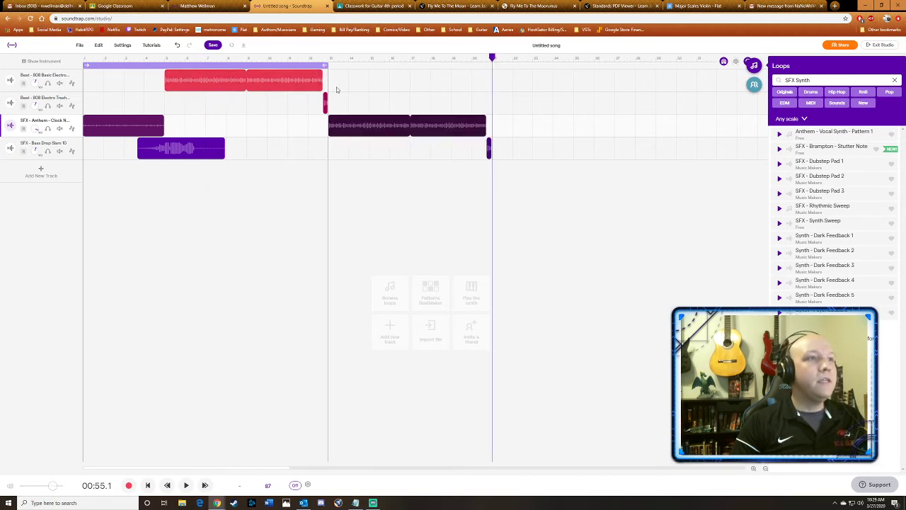
pyautogui.moveTo(375, 128); pyautogui.dragTo(374, 83)
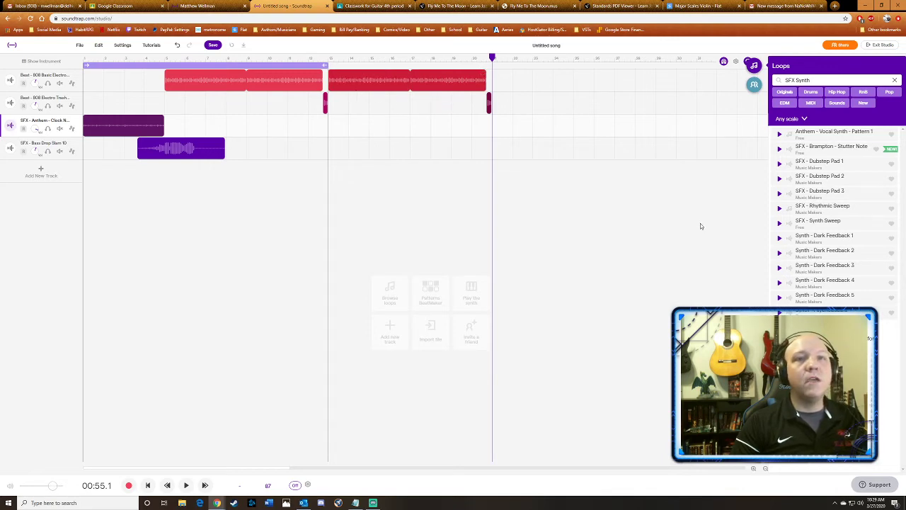
# - Paste two more copies of the Funk beat and fill at bars 21 and 29, keeping them on their original tracks
pyautogui.click(525, 104)
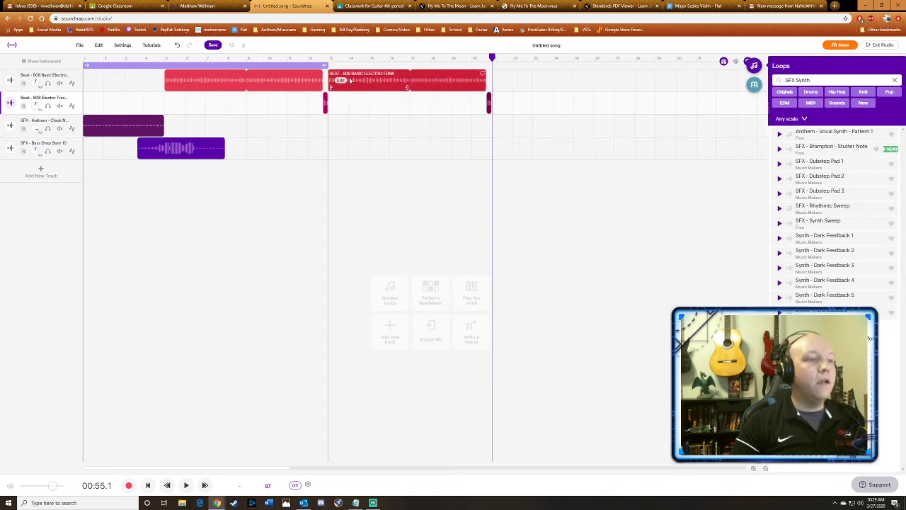
pyautogui.hotkey('ctrl', 'v')
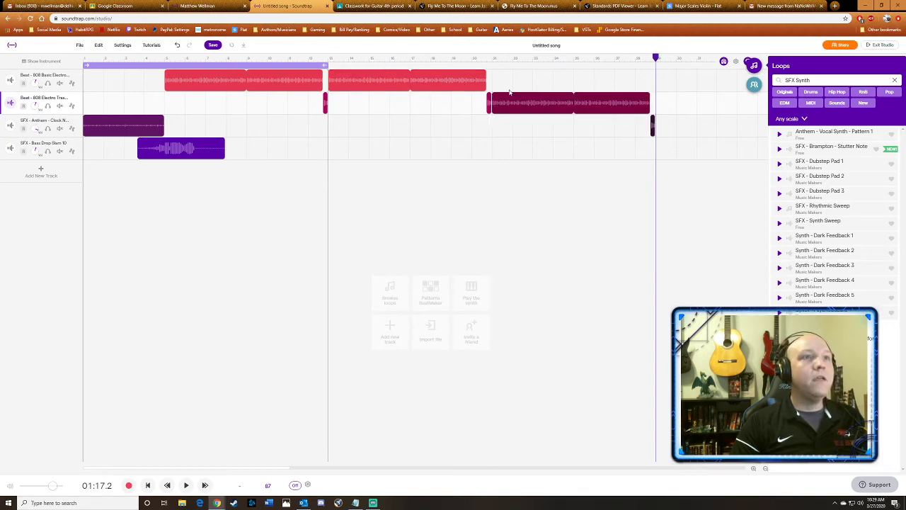
pyautogui.moveTo(531, 96); pyautogui.dragTo(533, 87)
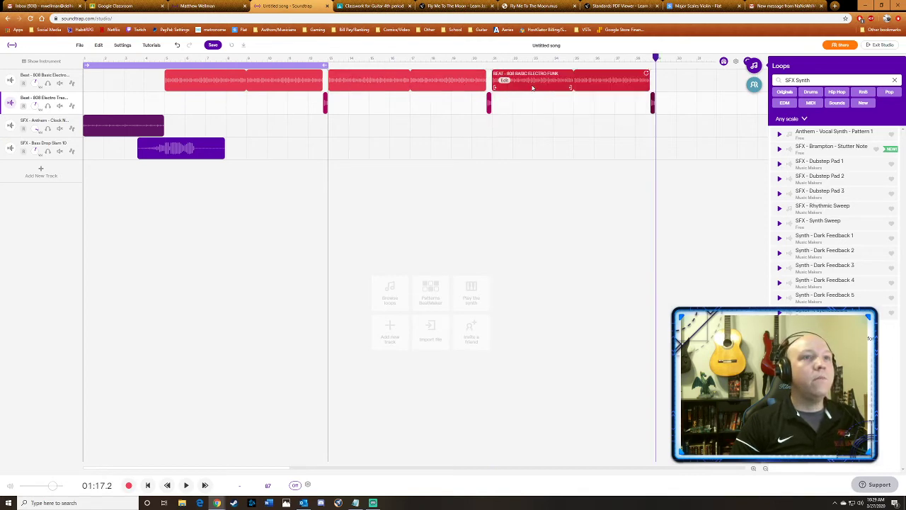
pyautogui.click(660, 76)
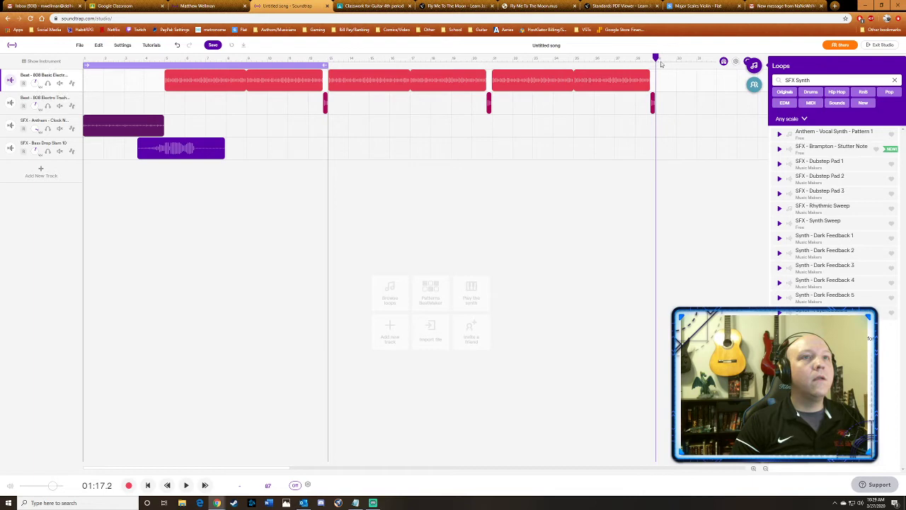
pyautogui.hscroll(5, 675, 72)
pyautogui.hscroll(-4, 432, 169)
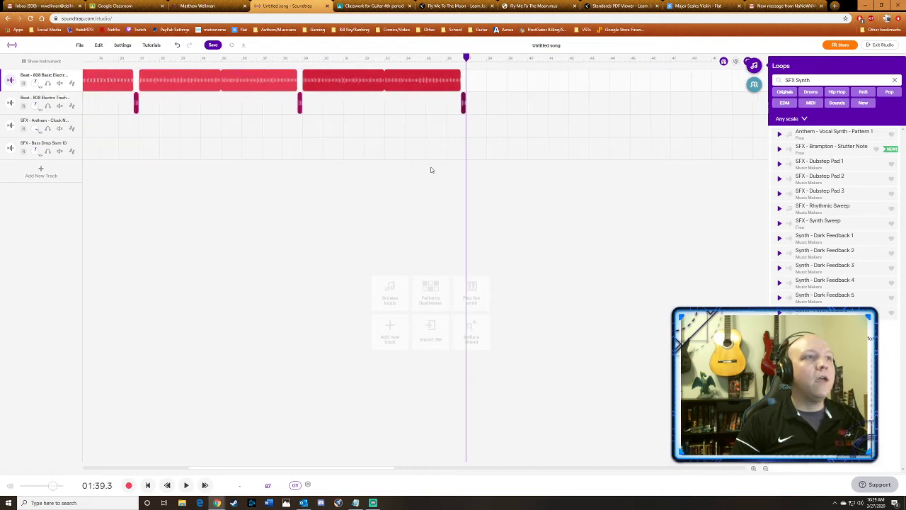
pyautogui.hscroll(-4, 425, 171)
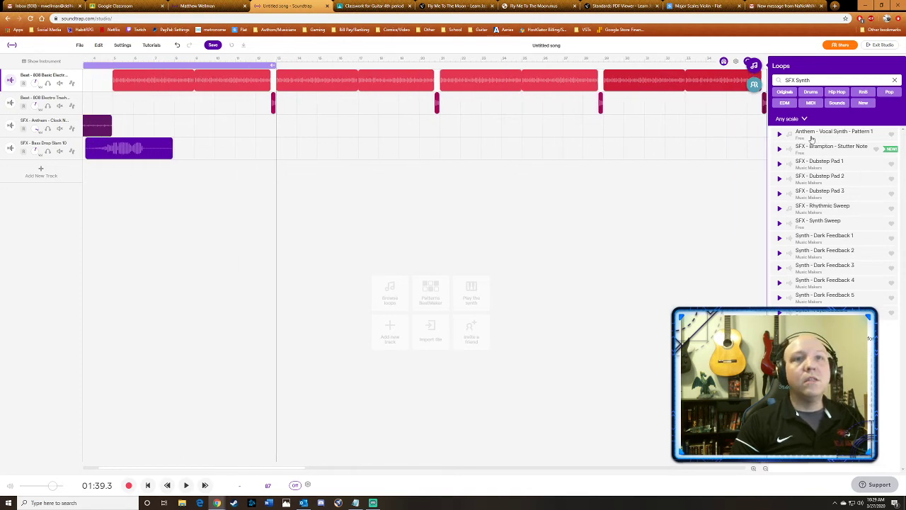
# - Preview the results from Anthem - Vocal Synth through SFX - Synth Sweep and add SFX - Synth Sweep on a new track starting at bar 12
pyautogui.click(780, 134)
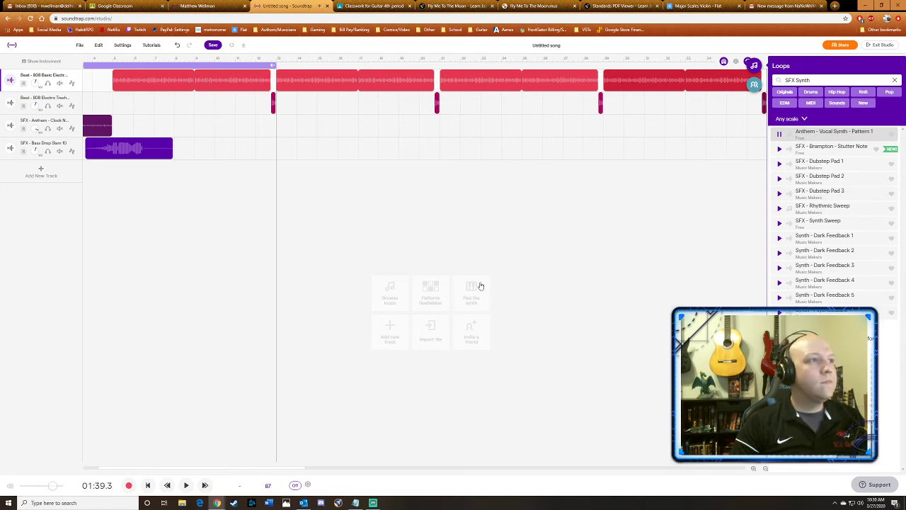
pyautogui.click(828, 151)
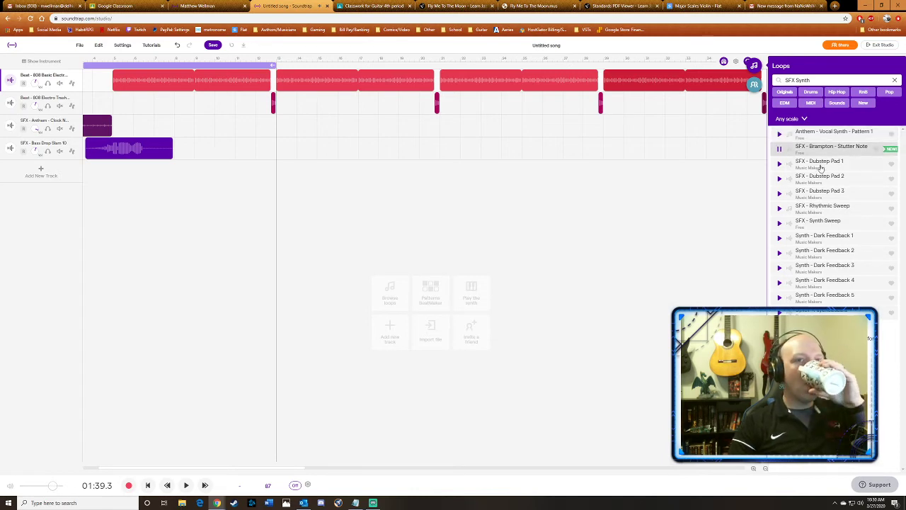
pyautogui.click(819, 168)
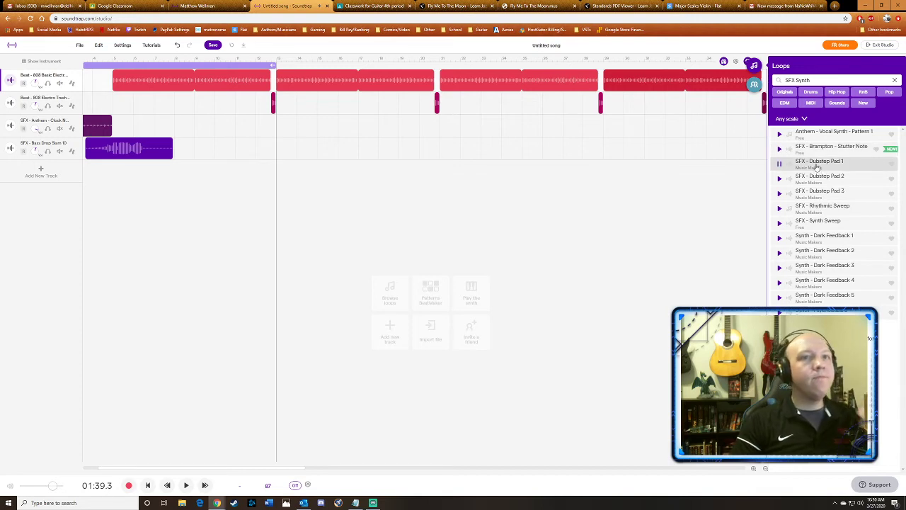
pyautogui.click(826, 184)
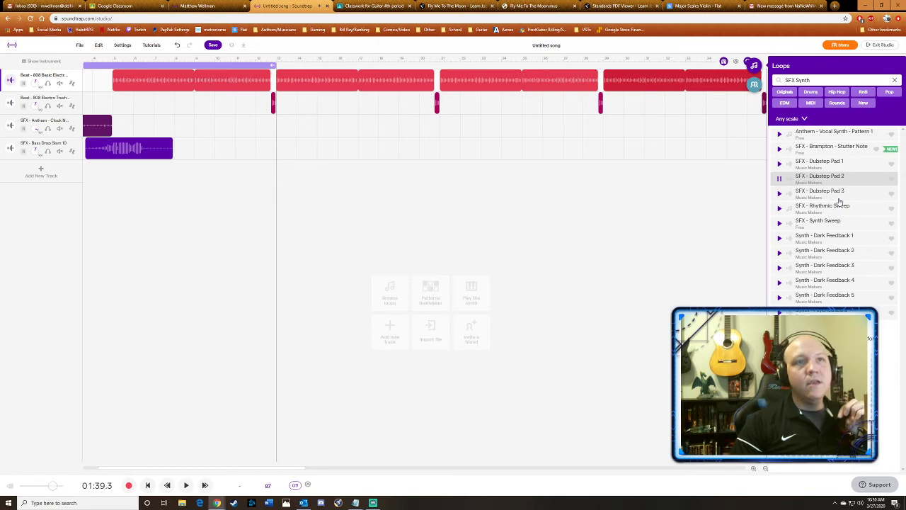
pyautogui.click(837, 199)
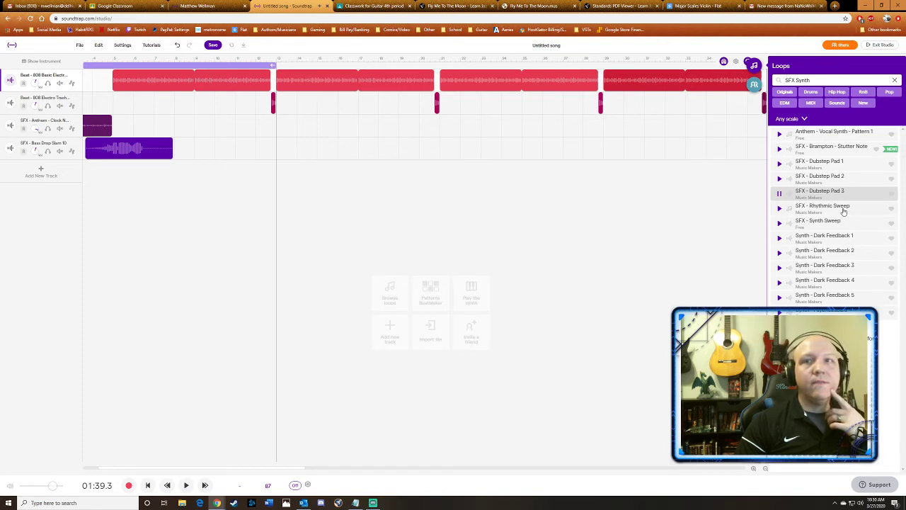
pyautogui.click(843, 211)
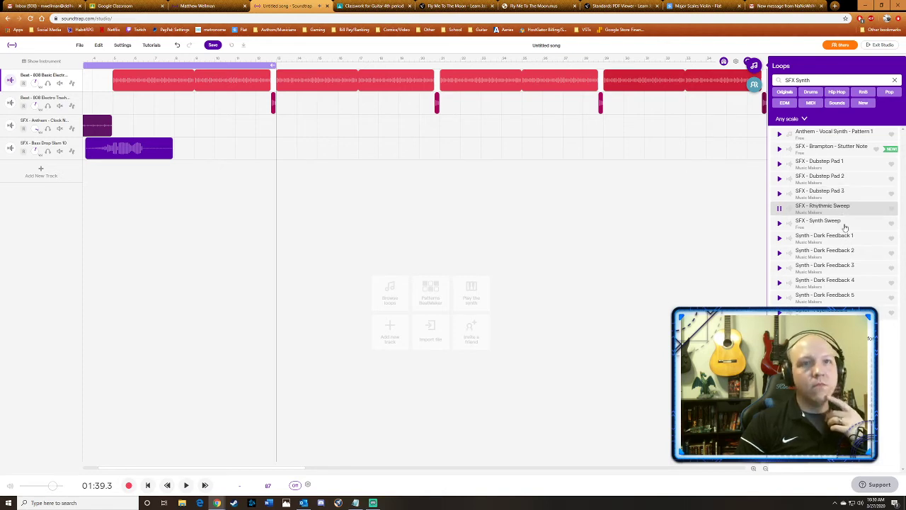
pyautogui.click(844, 226)
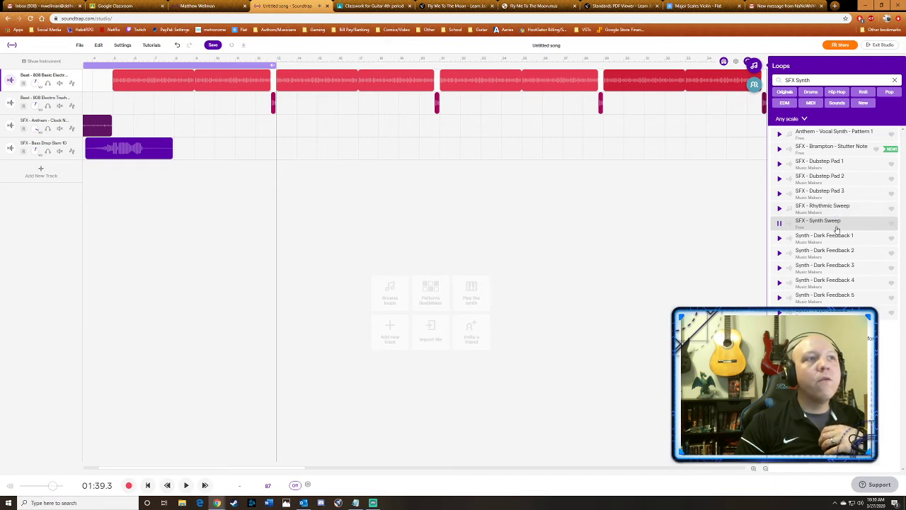
pyautogui.moveTo(833, 228); pyautogui.dragTo(255, 171)
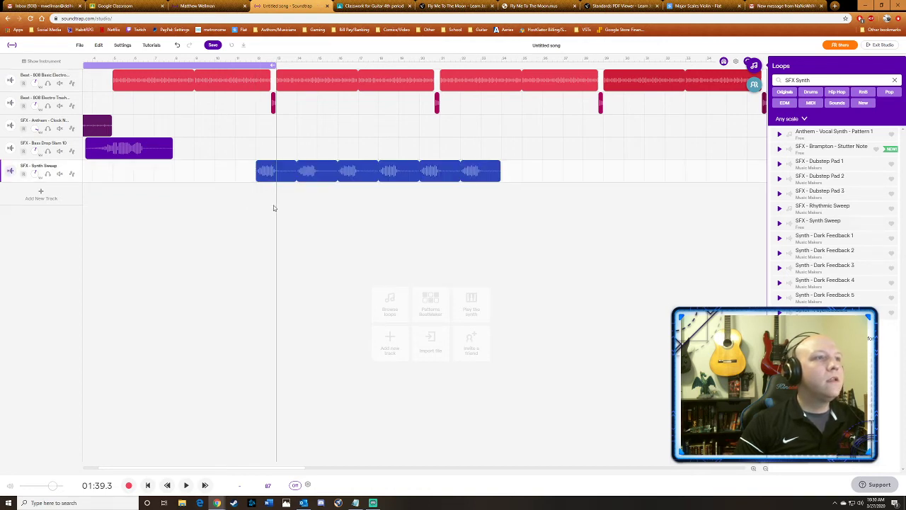
# - Turn off the playback cycle region and play from bar 10 into the start of bar 13
pyautogui.click(250, 66)
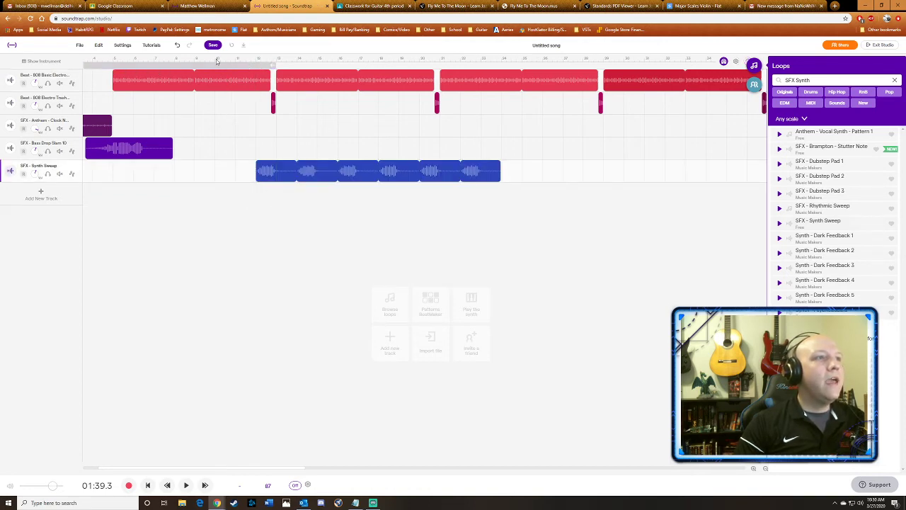
pyautogui.click(216, 62)
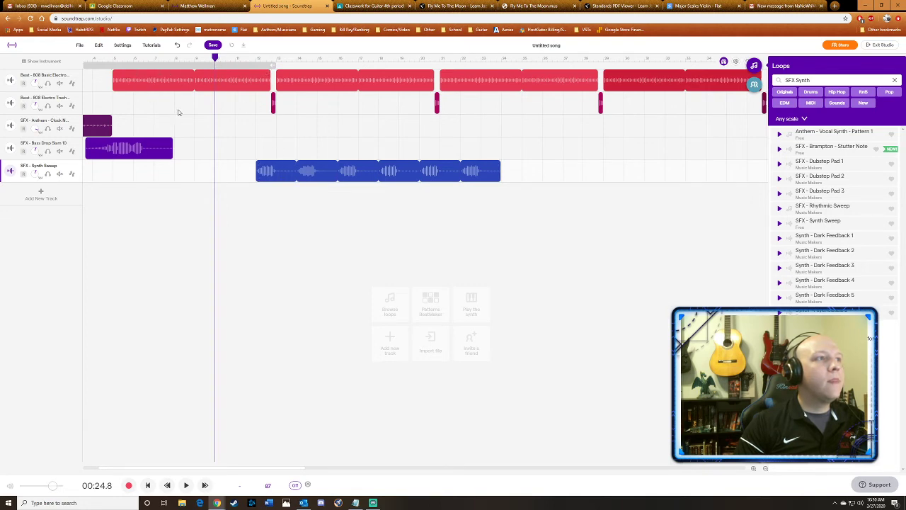
pyautogui.click(181, 81)
pyautogui.press('space')
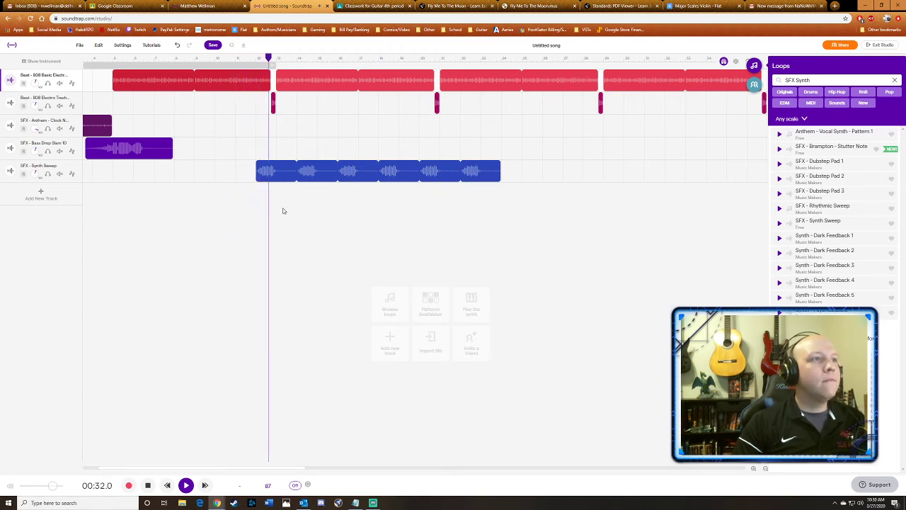
pyautogui.press('space')
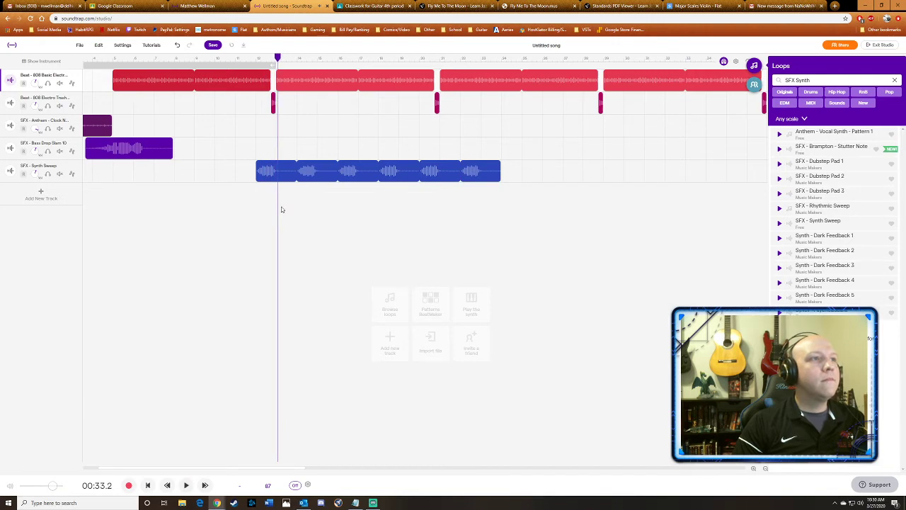
# - Reverse the Synth Sweep clip and move it to bar 11 so its first sweep ends at bar 13
pyautogui.click(280, 169)
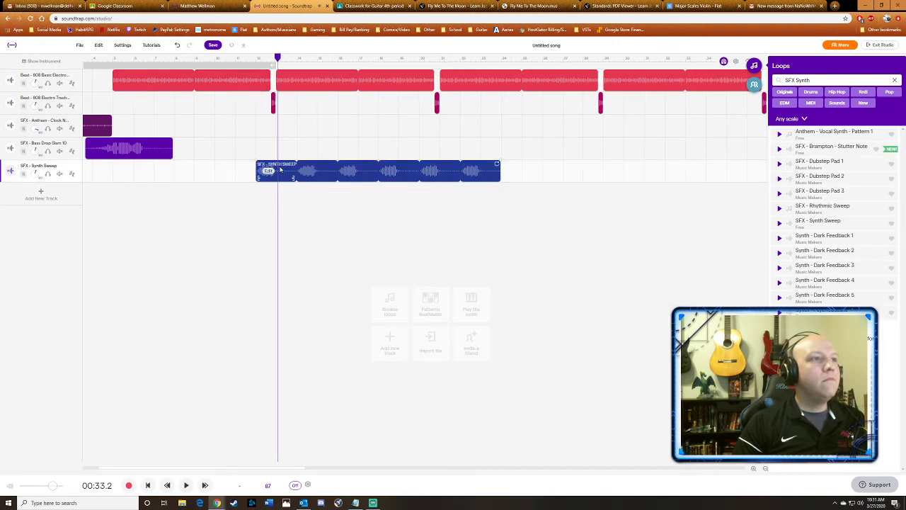
pyautogui.rightClick(272, 175)
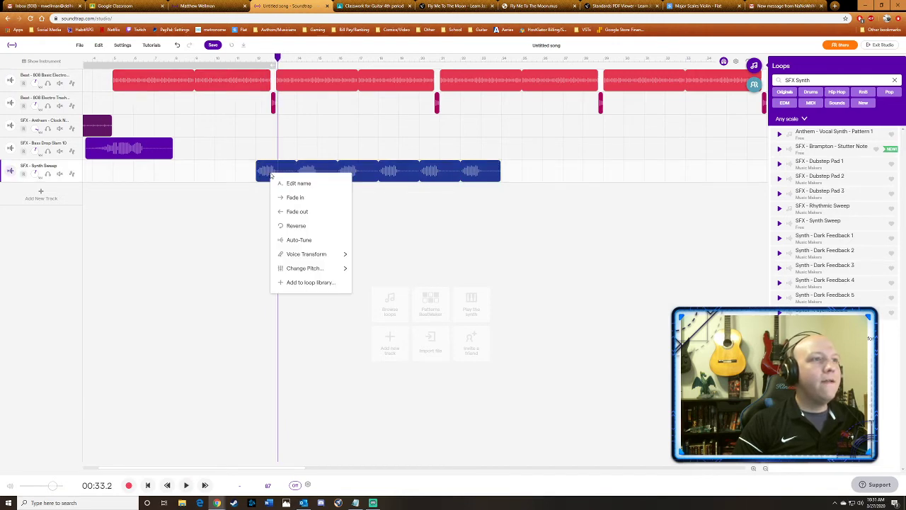
pyautogui.click(319, 226)
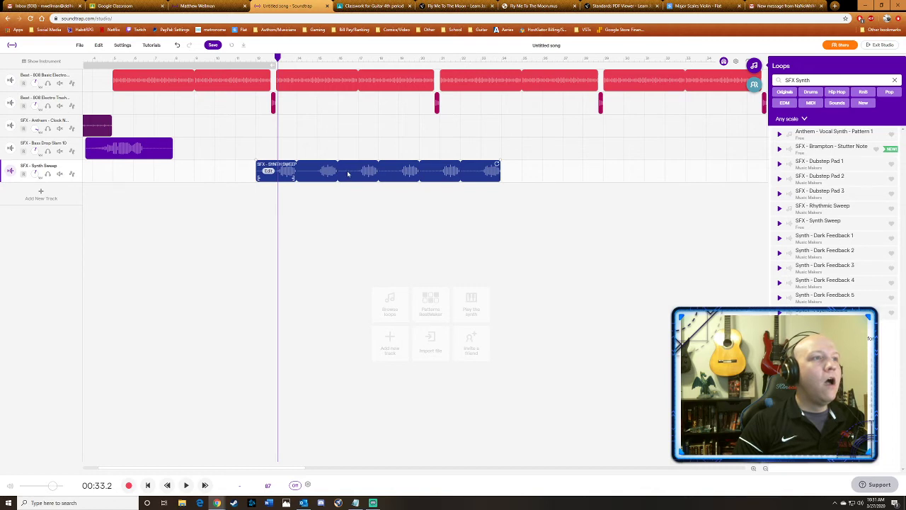
pyautogui.moveTo(347, 173); pyautogui.dragTo(333, 176)
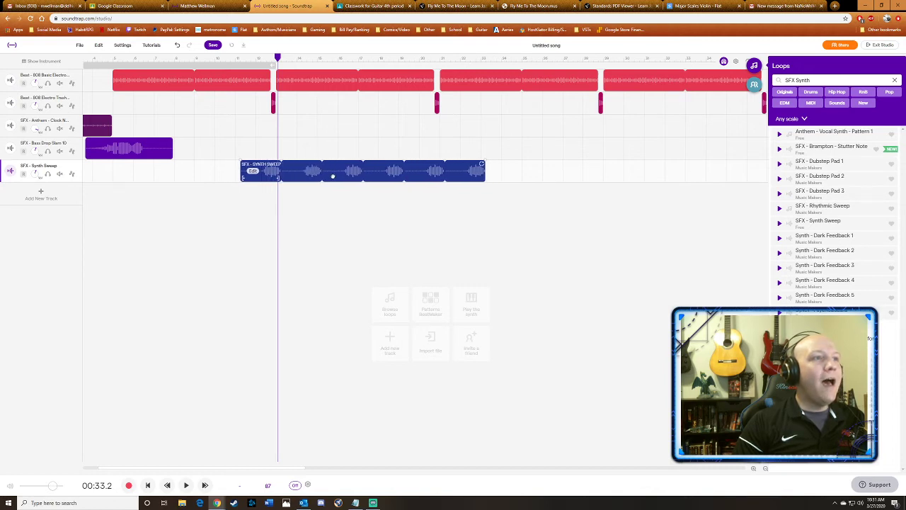
pyautogui.scroll(2, 329, 176)
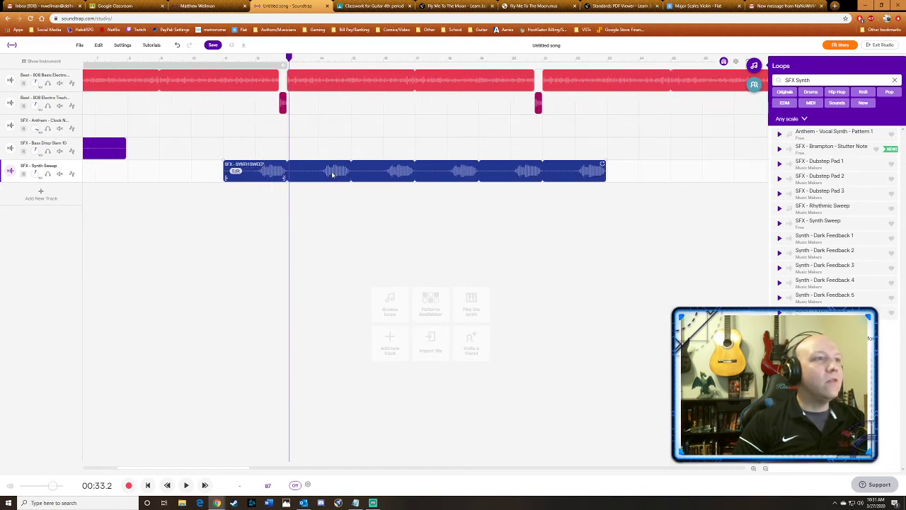
# - Play the song from just before bar 11 through bar 13 to hear the reversed Synth Sweep transition
pyautogui.click(216, 58)
pyautogui.press('space')
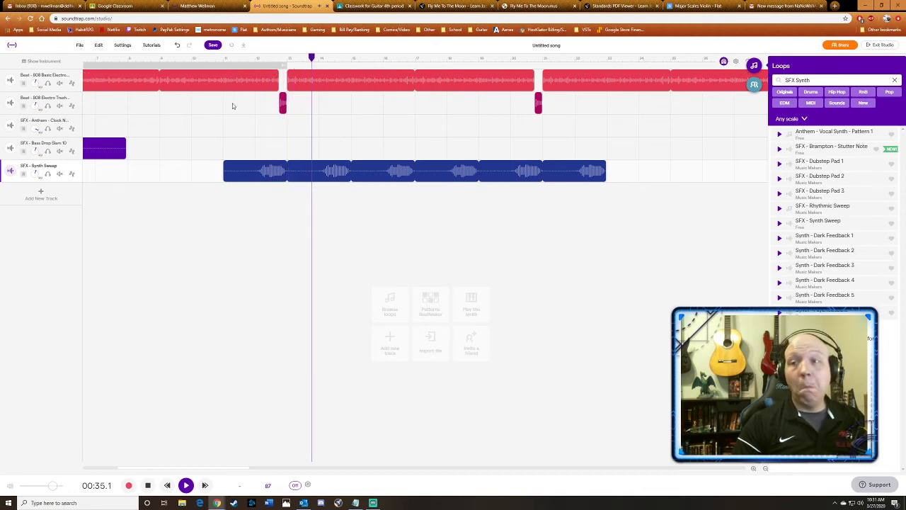
pyautogui.press('space')
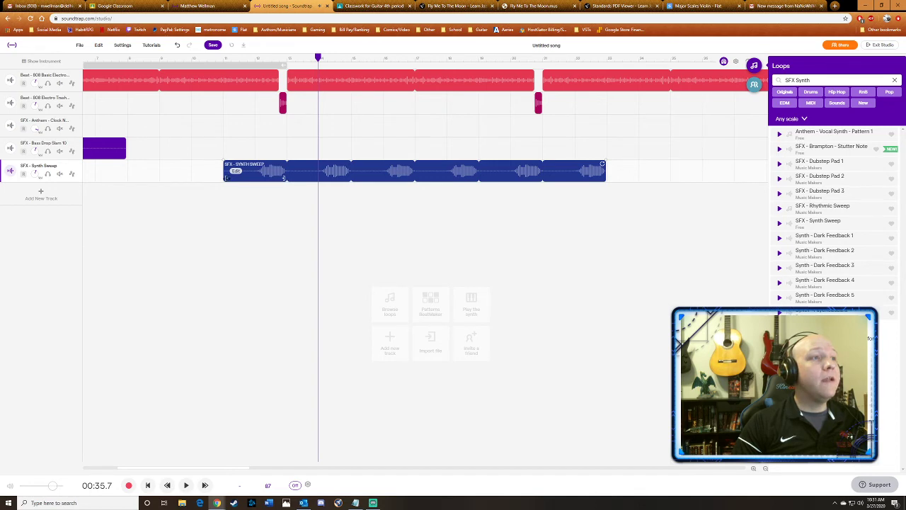
# - Trim the Synth Sweep clip to one sweep that starts about beat 2 of bar 12 and ends at bar 13
pyautogui.moveTo(226, 177)
pyautogui.mouseDown()
pyautogui.moveTo(241, 177)
pyautogui.moveTo(232, 179)
pyautogui.mouseUp()
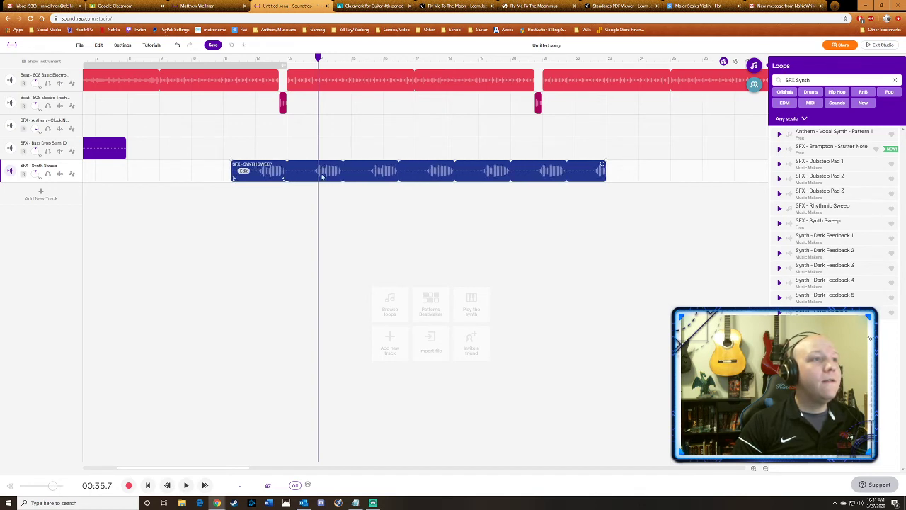
pyautogui.moveTo(601, 165); pyautogui.dragTo(284, 166)
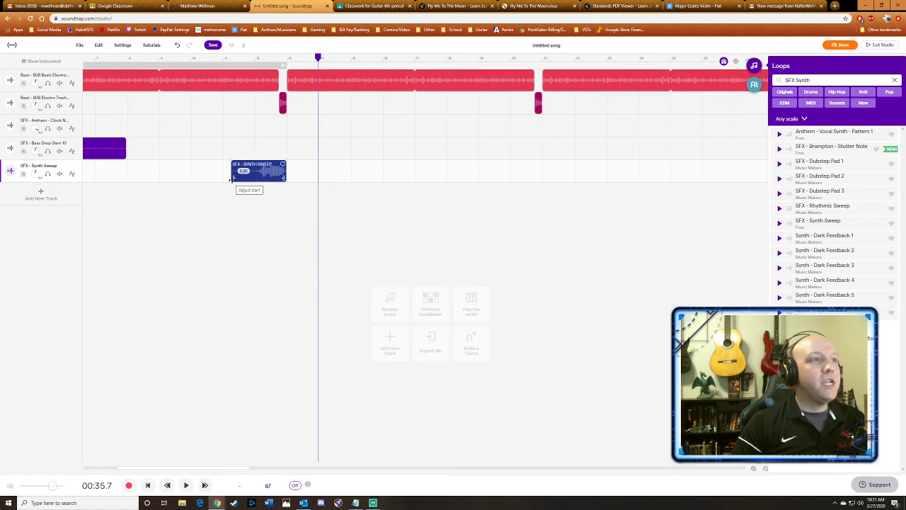
pyautogui.moveTo(230, 179); pyautogui.dragTo(261, 181)
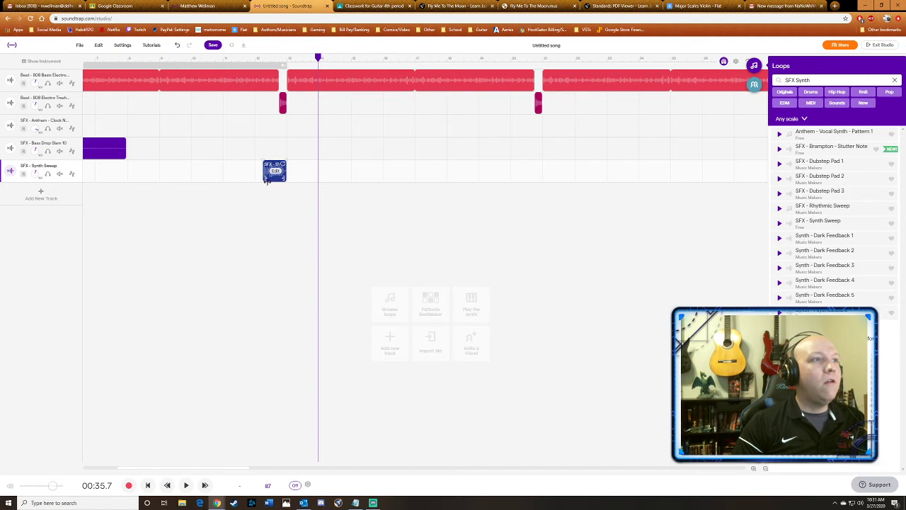
# - Try a slightly later start for the Synth Sweep clip, listen to the transition, and restore the previous start point
pyautogui.scroll(6, 267, 181)
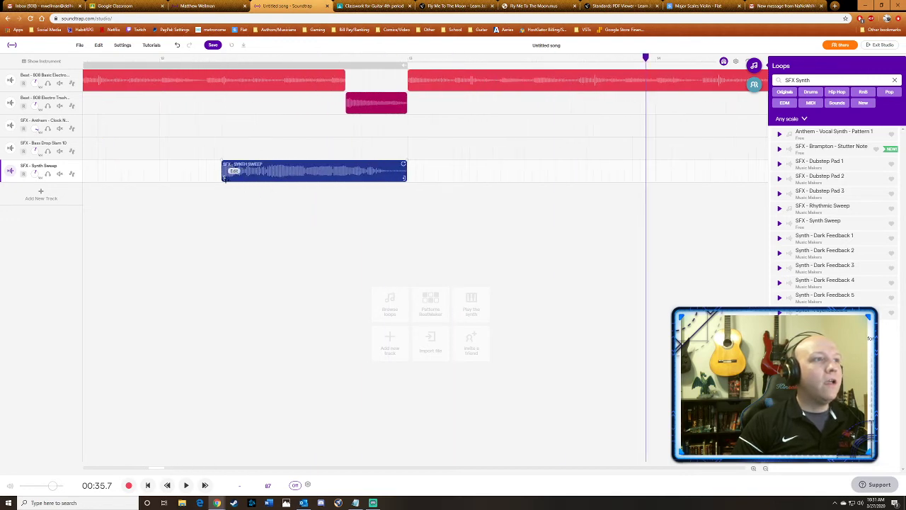
pyautogui.moveTo(225, 179); pyautogui.dragTo(239, 179)
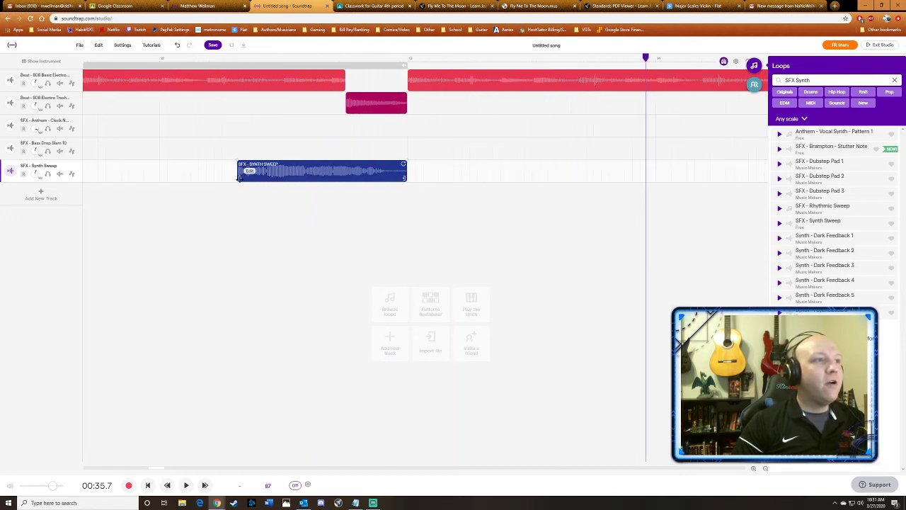
pyautogui.click(225, 58)
pyautogui.press('space')
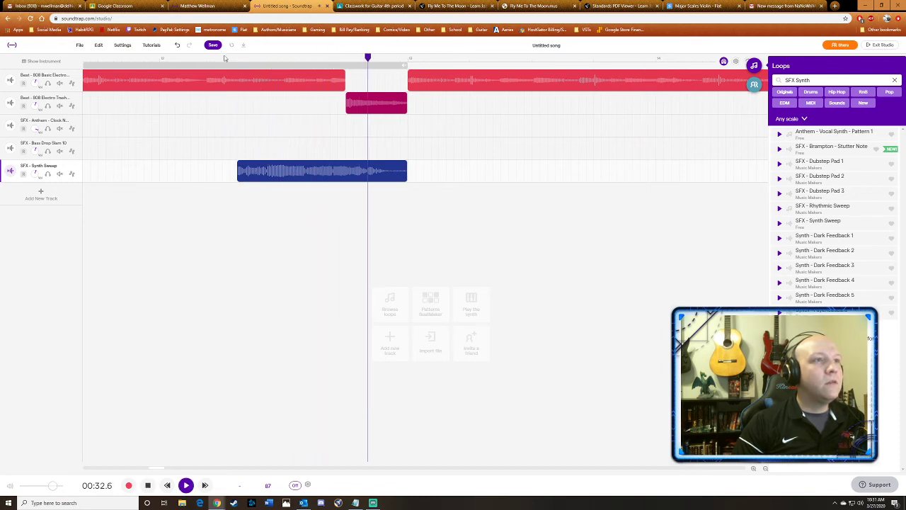
pyautogui.press('space')
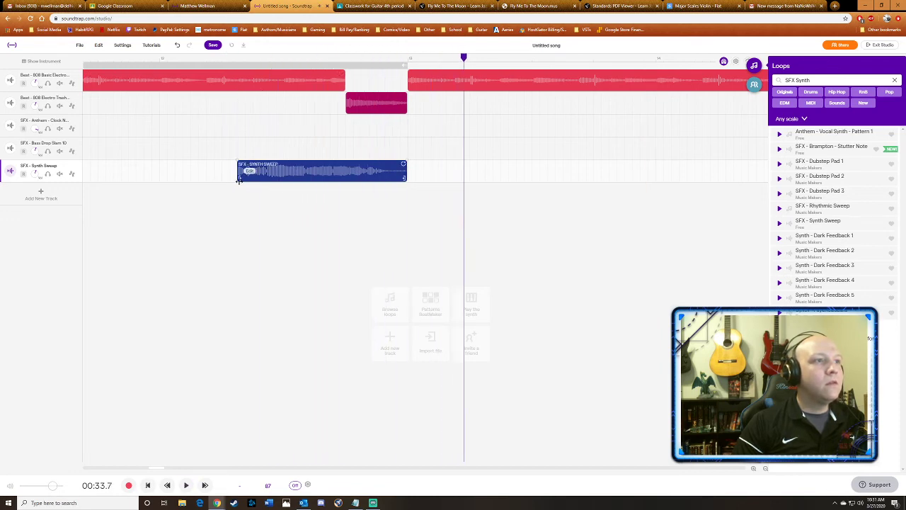
pyautogui.moveTo(237, 180); pyautogui.dragTo(222, 179)
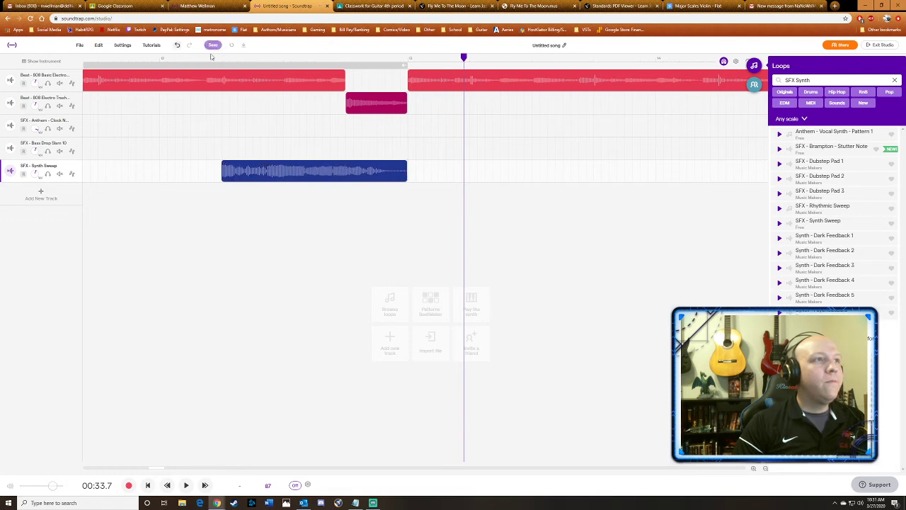
# - Play the trimmed Synth Sweep from bar 12, add a short fade-in to its start, and listen to it
pyautogui.click(159, 60)
pyautogui.press('space')
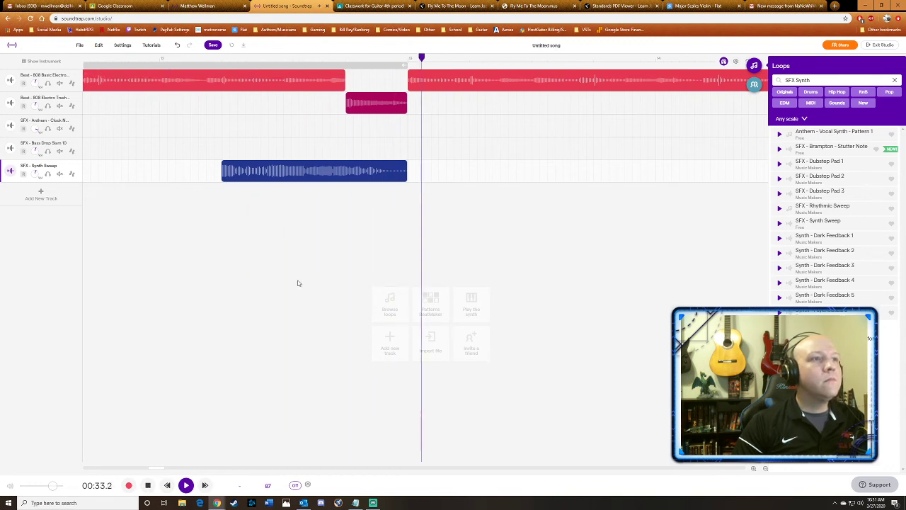
pyautogui.press('space')
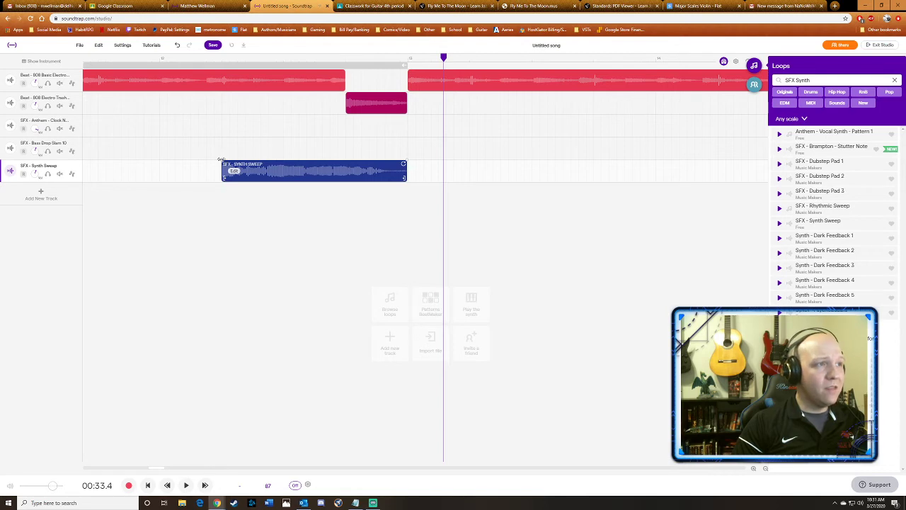
pyautogui.moveTo(220, 160); pyautogui.dragTo(246, 161)
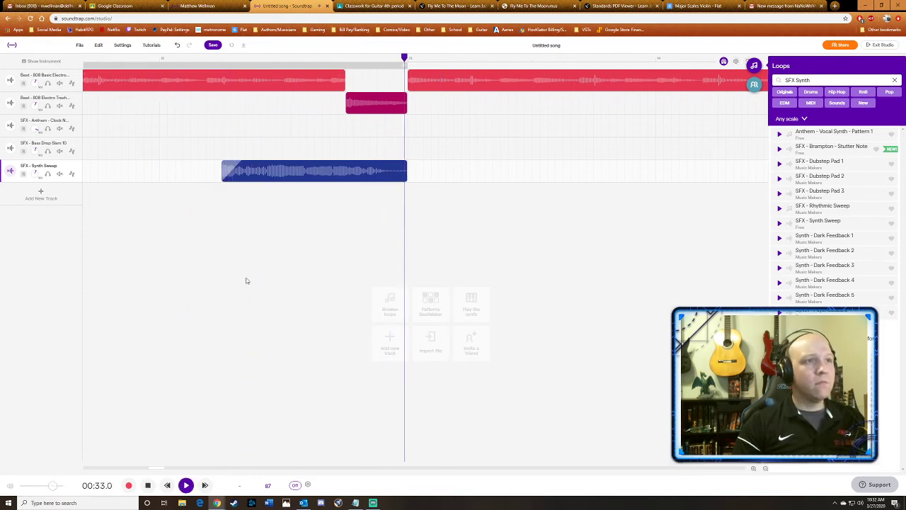
pyautogui.press('space')
# - Copy the faded Synth Sweep clip and paste it on the same track so it ends at bar 21
pyautogui.scroll(-2, 356, 276)
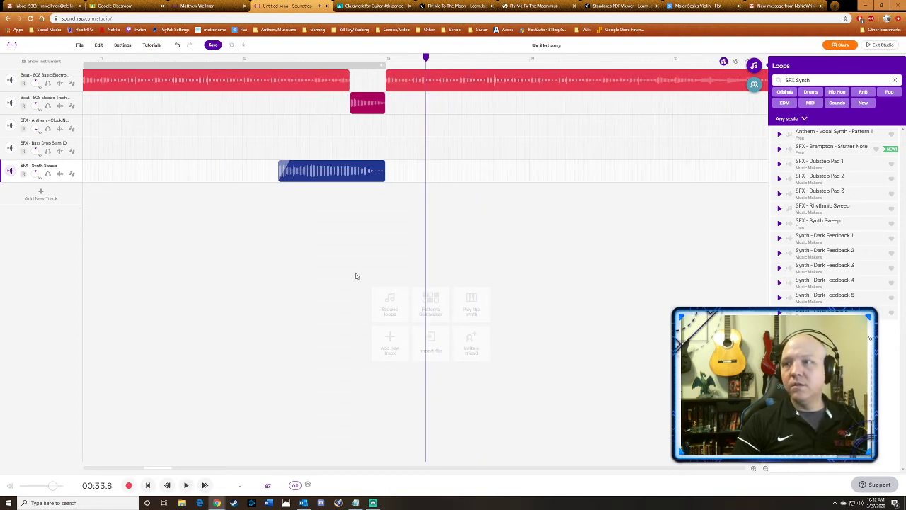
pyautogui.scroll(-3, 351, 276)
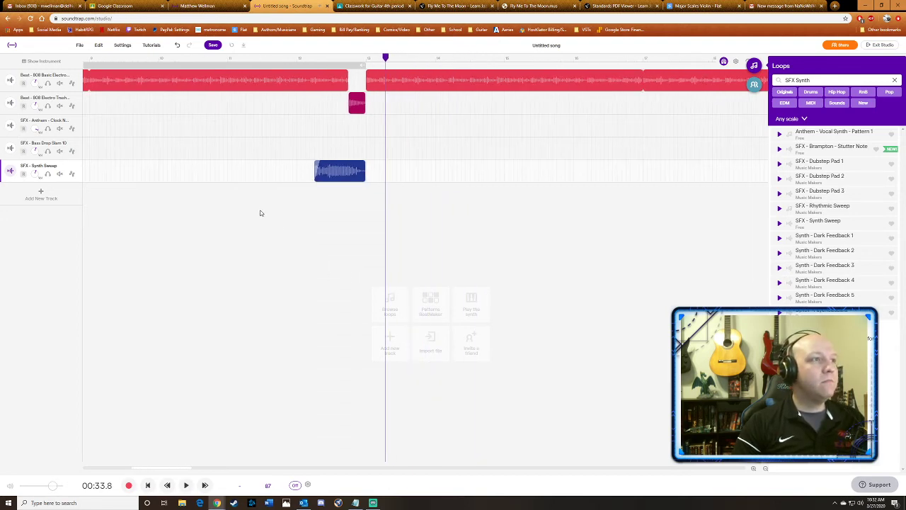
pyautogui.scroll(-3, 251, 204)
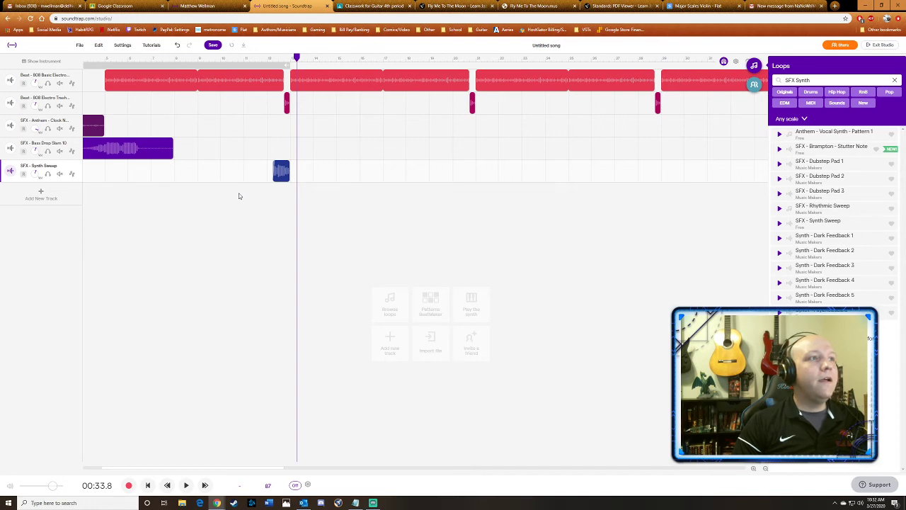
pyautogui.hscroll(-3, 237, 194)
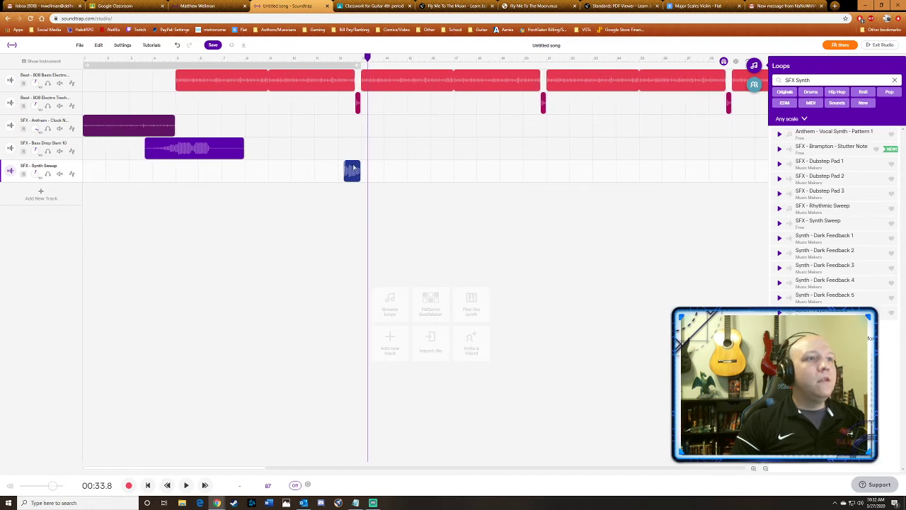
pyautogui.click(354, 169)
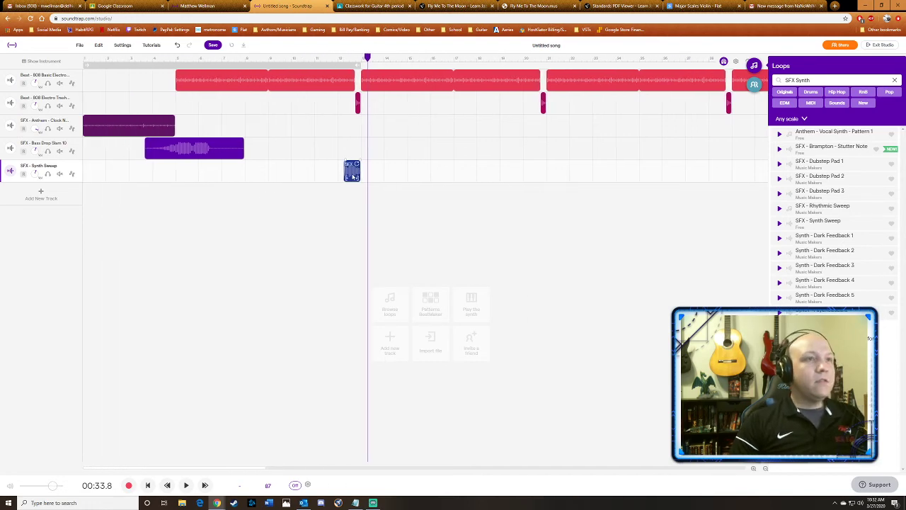
pyautogui.click(531, 172)
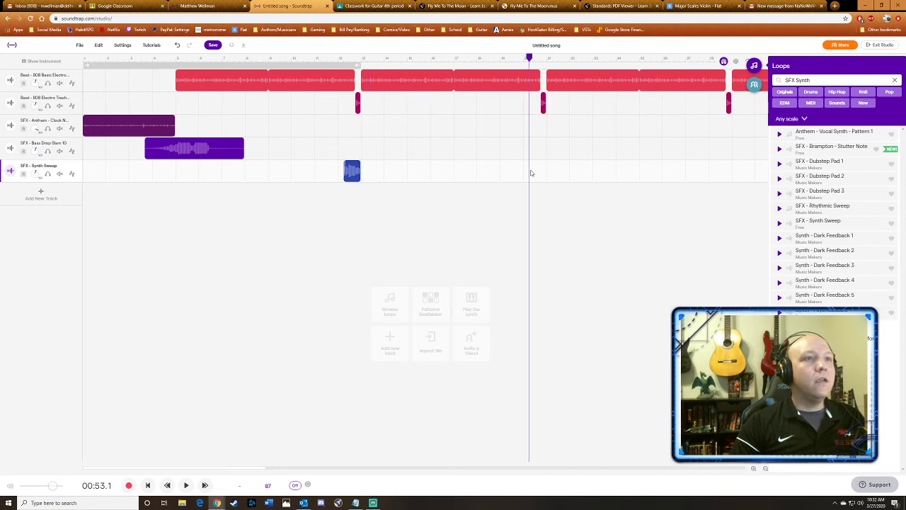
pyautogui.click(525, 173)
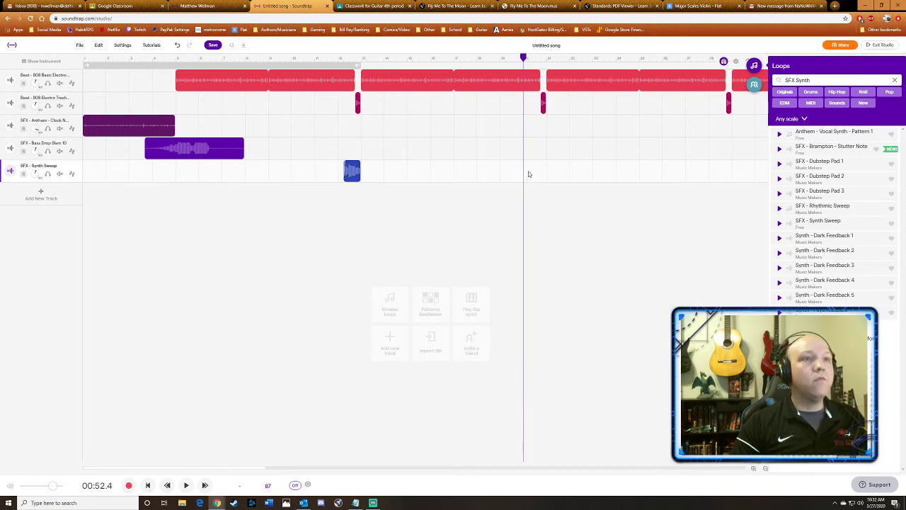
pyautogui.click(529, 173)
pyautogui.hotkey('ctrl', 'v')
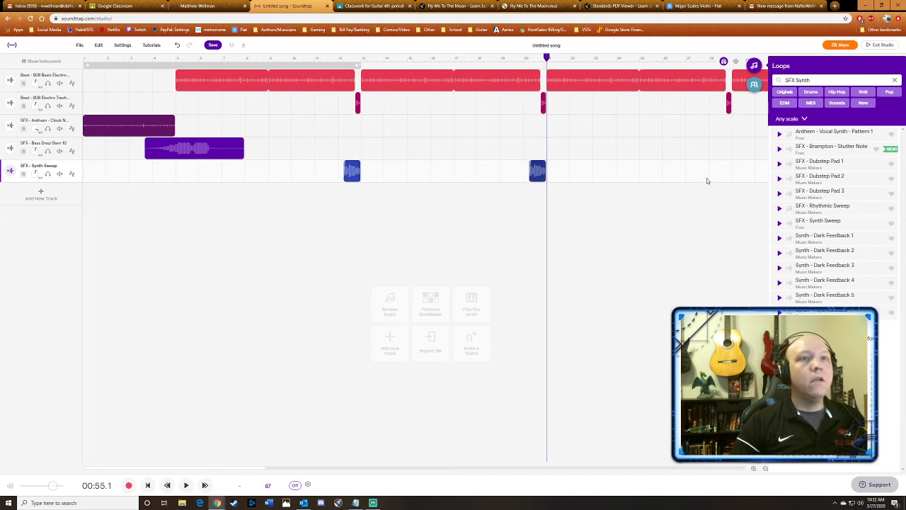
# - Paste two more Synth Sweep copies on the same track, ending at bar 29 and bar 37 alongside the fills
pyautogui.click(720, 178)
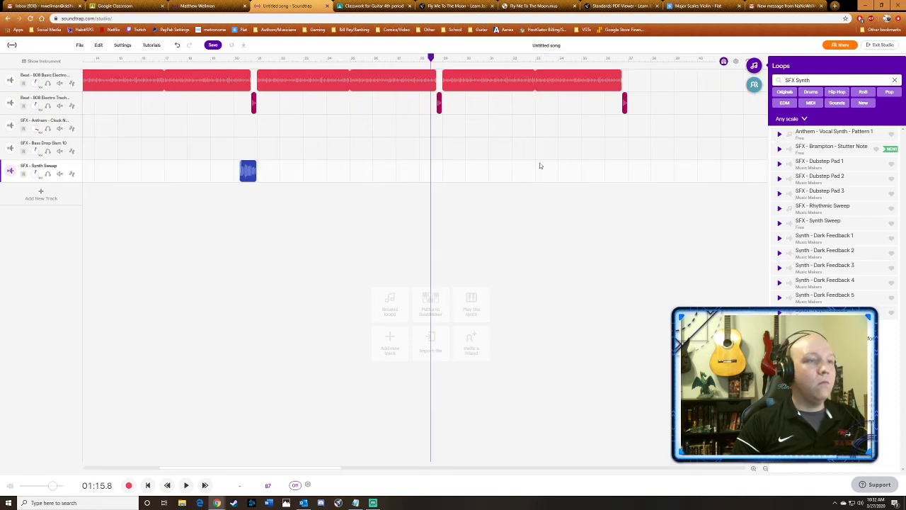
pyautogui.hotkey('ctrl', 'v')
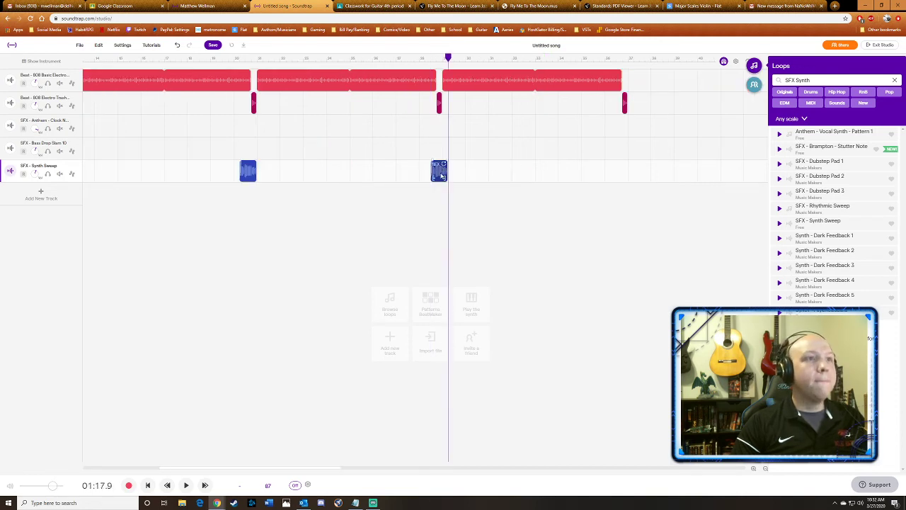
pyautogui.moveTo(439, 172); pyautogui.dragTo(434, 173)
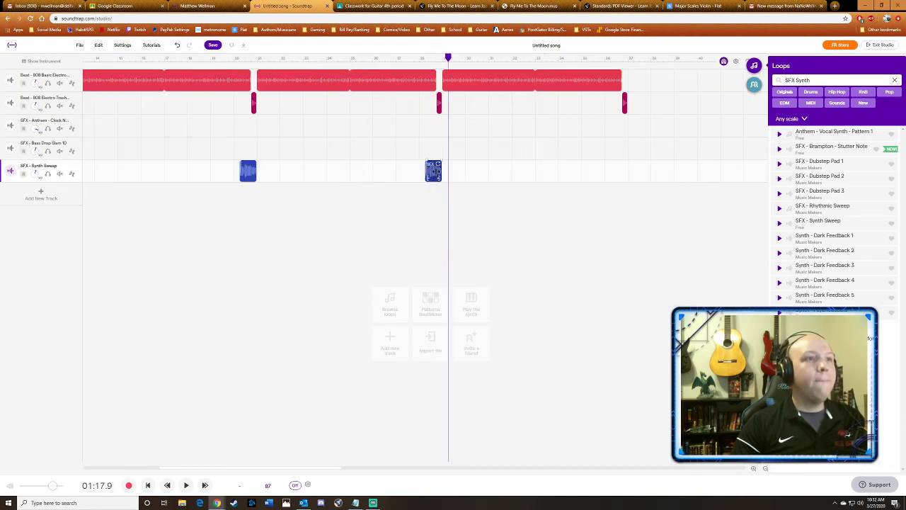
pyautogui.click(615, 178)
pyautogui.click(612, 177)
pyautogui.hotkey('ctrl', 'v')
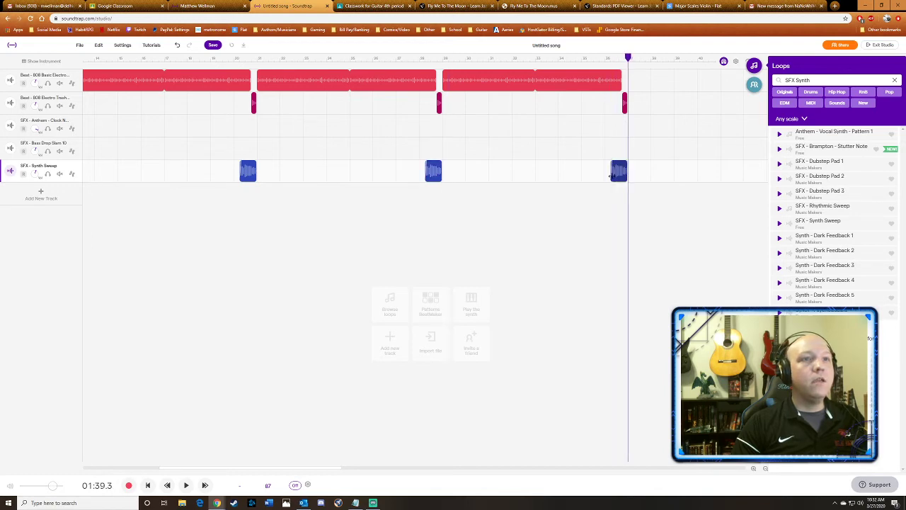
# - Search the loop library for Synth and preview Anthem - Phat Brass 2 and Anthem - Sun Pluck 1
pyautogui.hscroll(-5, 360, 224)
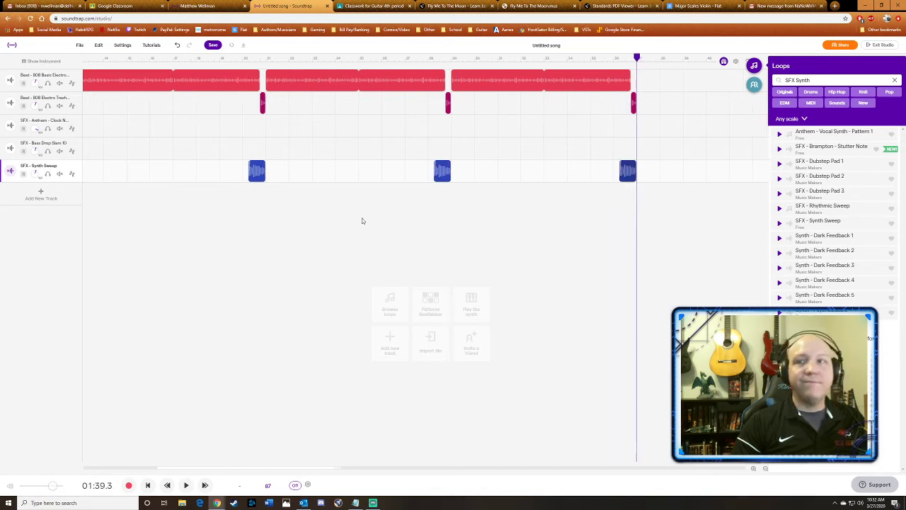
pyautogui.hscroll(-3, 359, 224)
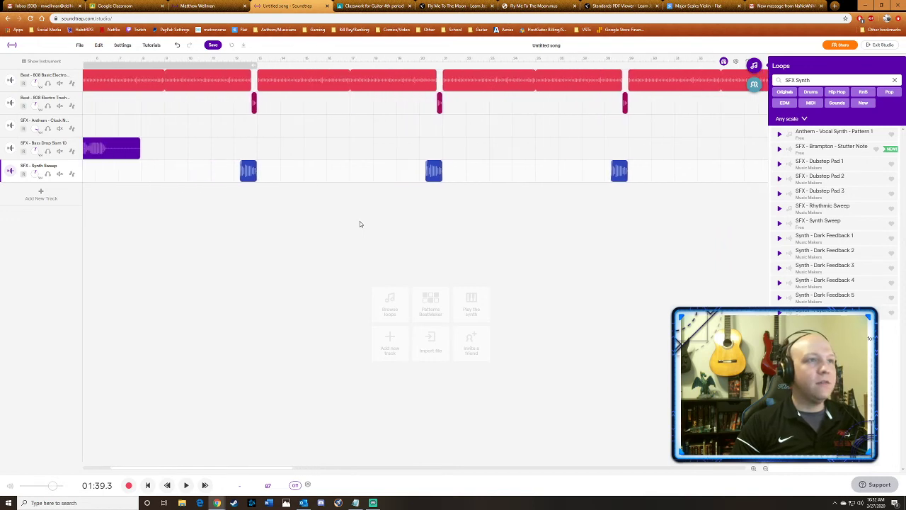
pyautogui.scroll(-3, 358, 225)
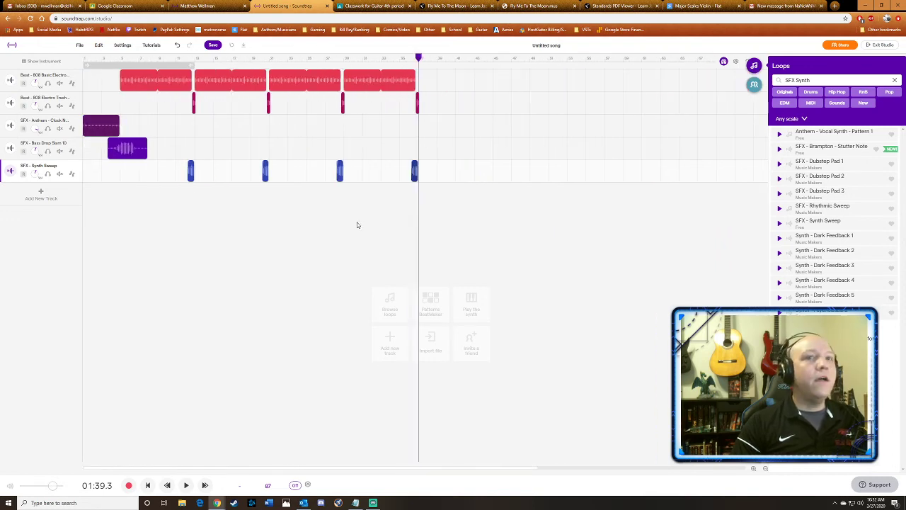
pyautogui.doubleClick(798, 80)
pyautogui.press('BackSpace')
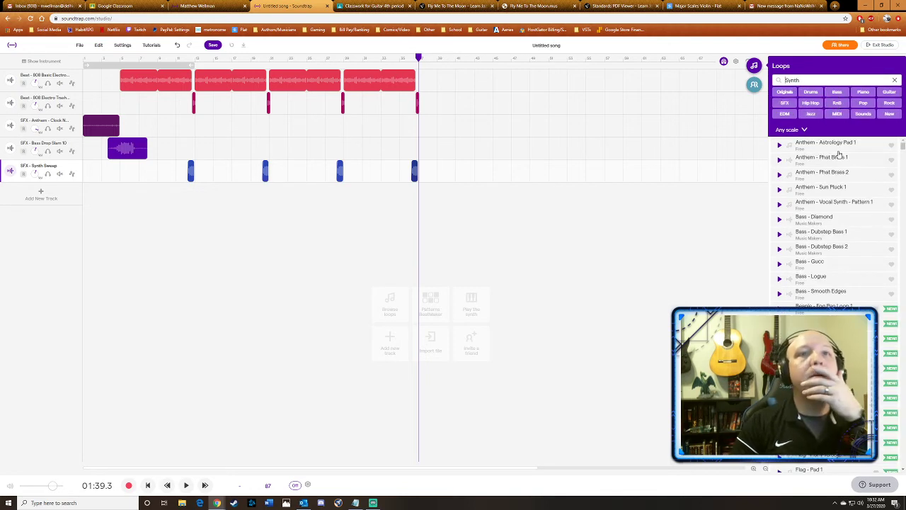
pyautogui.click(833, 176)
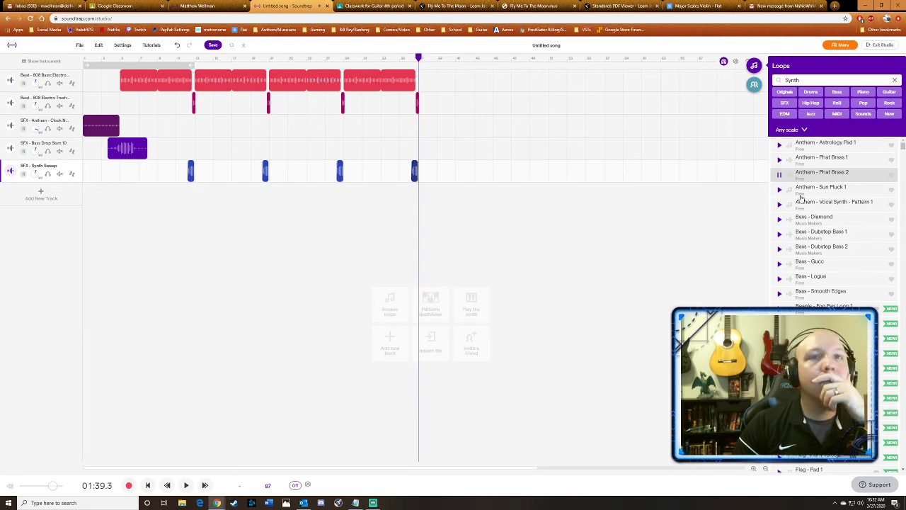
pyautogui.click(239, 486)
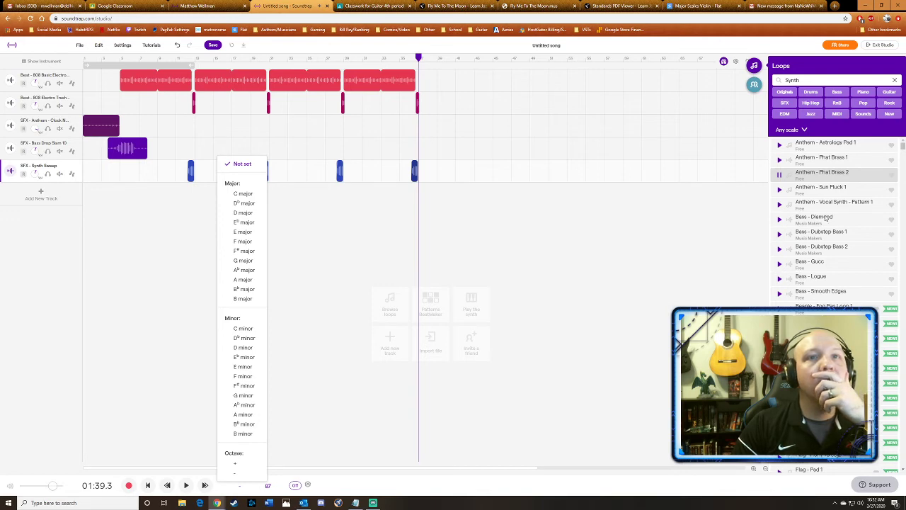
pyautogui.click(831, 190)
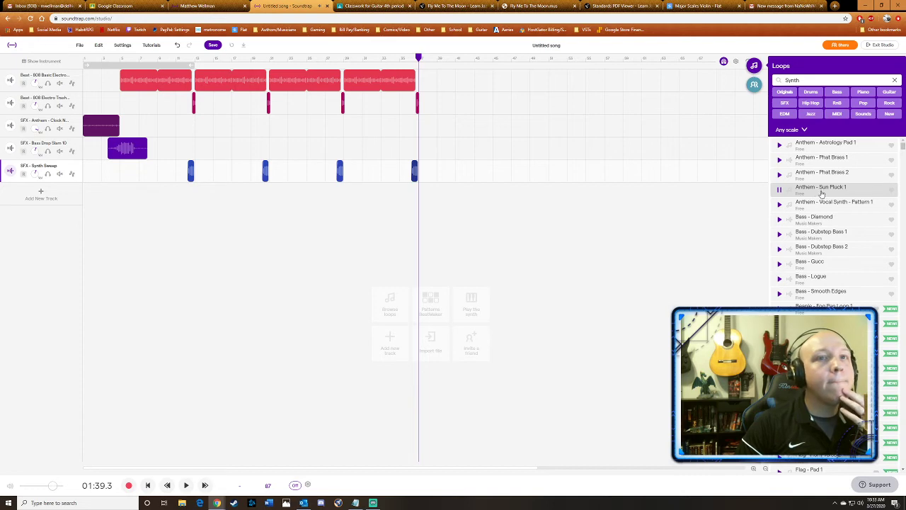
# - Add Anthem - Sun Pluck 1 on a new track starting at bar 13 and open its notes for editing
pyautogui.moveTo(199, 191); pyautogui.dragTo(200, 194)
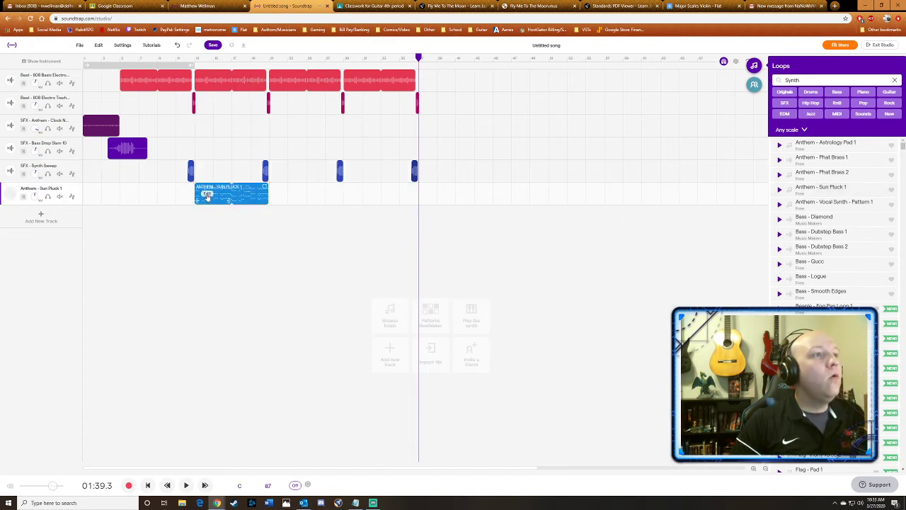
pyautogui.click(216, 199)
pyautogui.rightClick(216, 199)
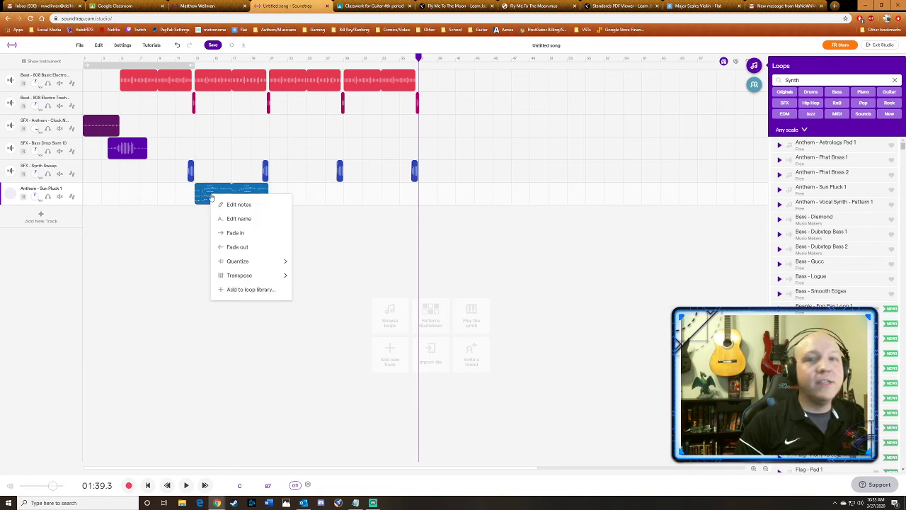
pyautogui.click(228, 205)
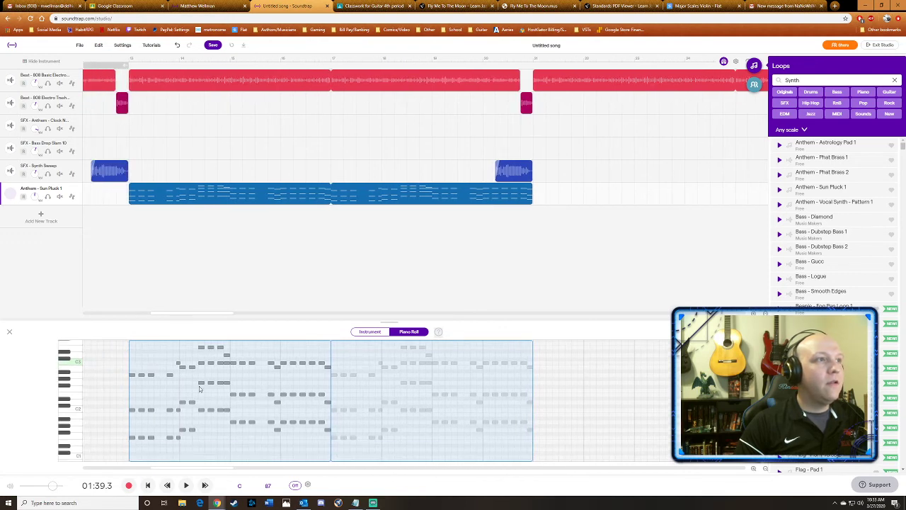
# - Play the song from the beginning to past bar 21 to hear how the Anthem synth part fits
pyautogui.press('Return')
pyautogui.press('space')
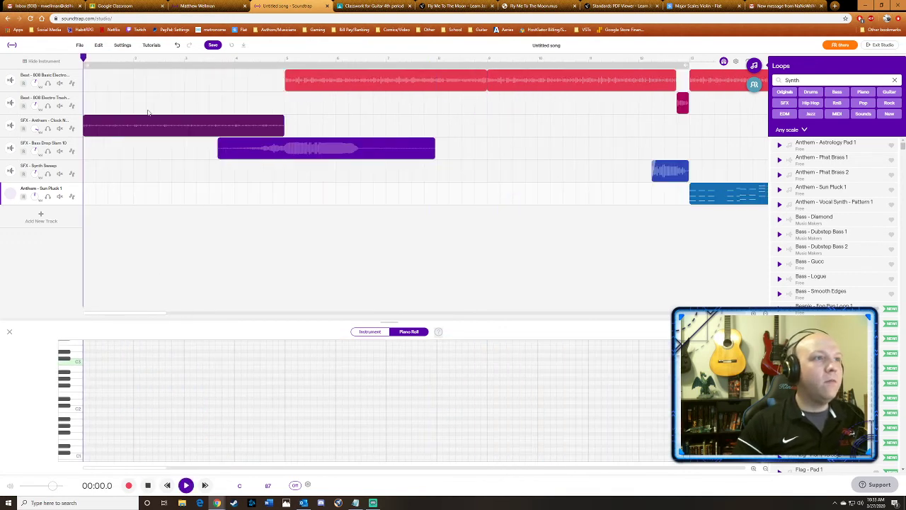
pyautogui.moveTo(206, 132)
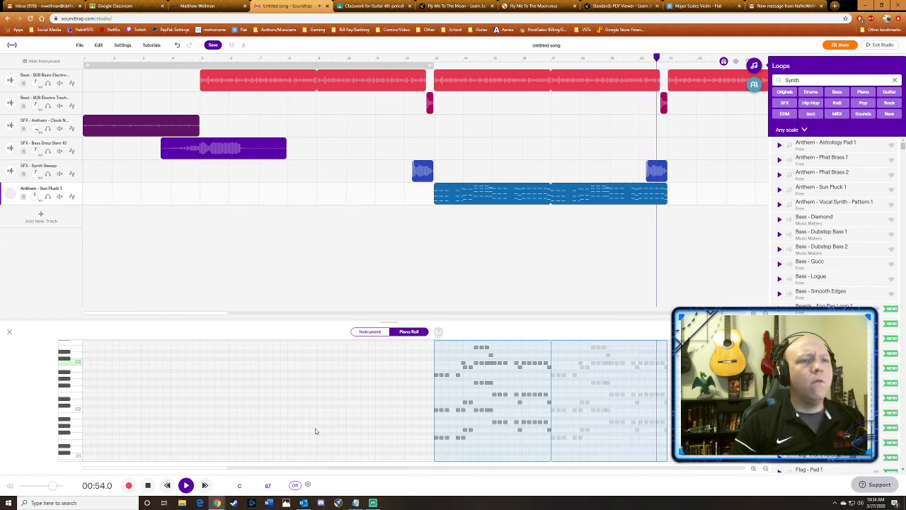
pyautogui.press('space')
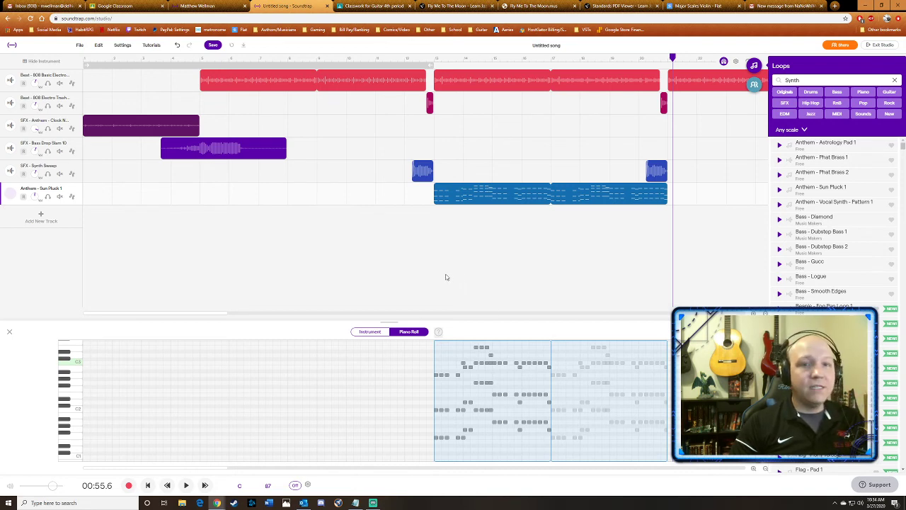
# - Restrict the Synth loop results to Major scale and extend the looped Anthem - Sun Pluck 1 clip to bar 29
pyautogui.scroll(-3, 431, 266)
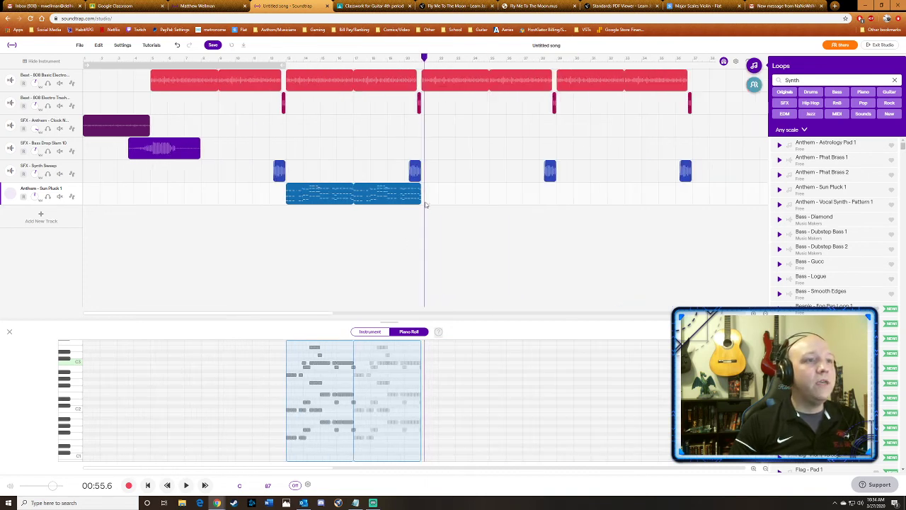
pyautogui.click(422, 61)
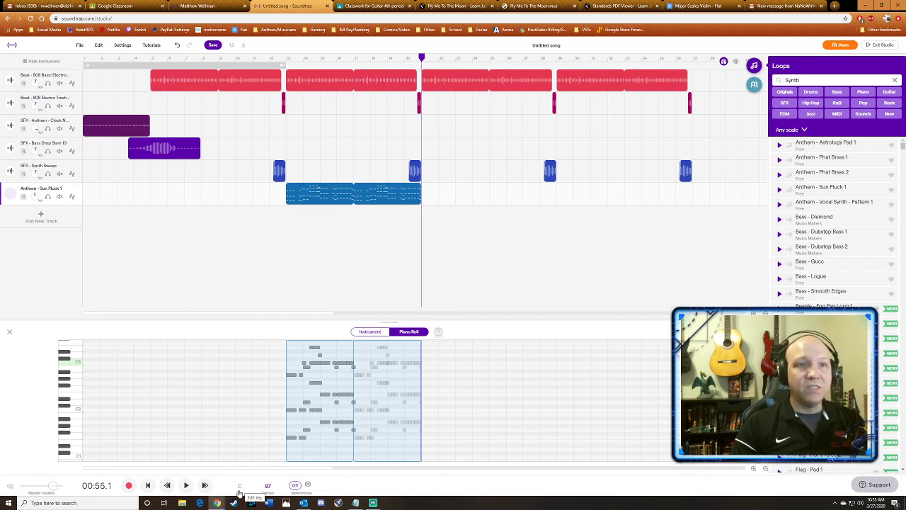
pyautogui.click(804, 130)
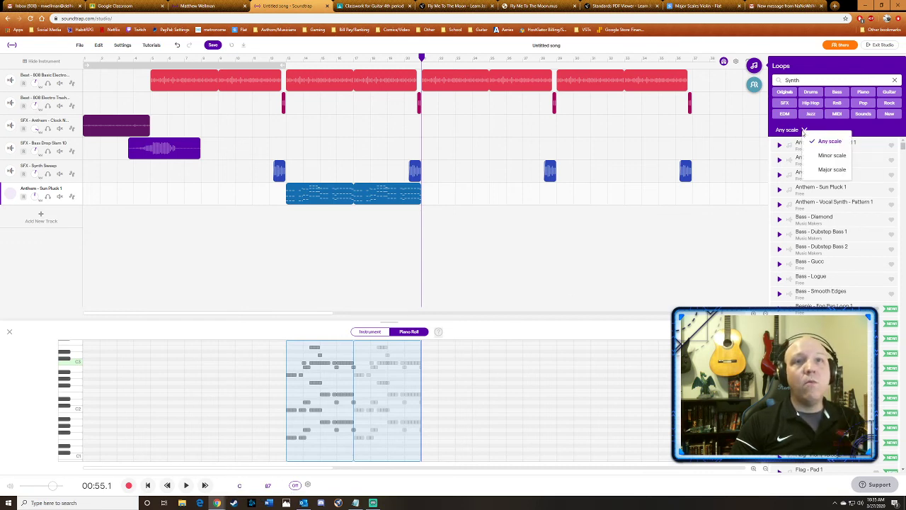
pyautogui.click(830, 170)
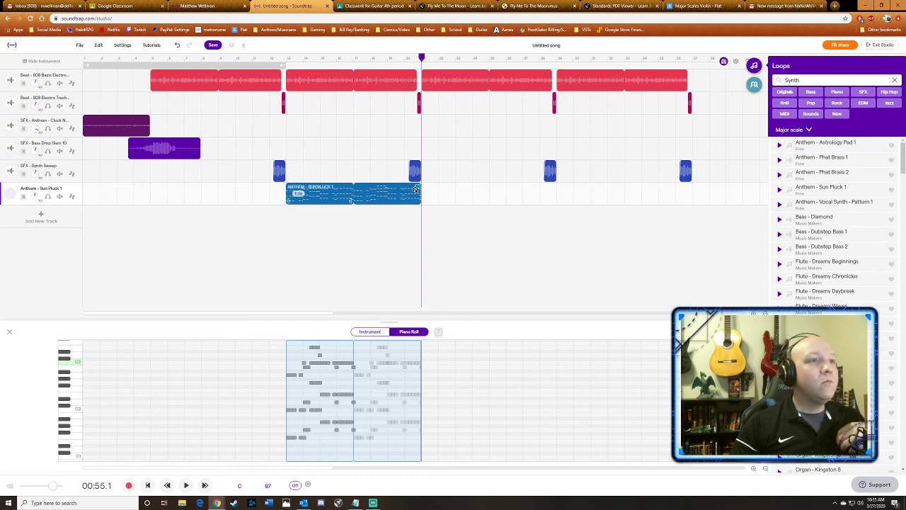
pyautogui.moveTo(417, 186); pyautogui.dragTo(512, 191)
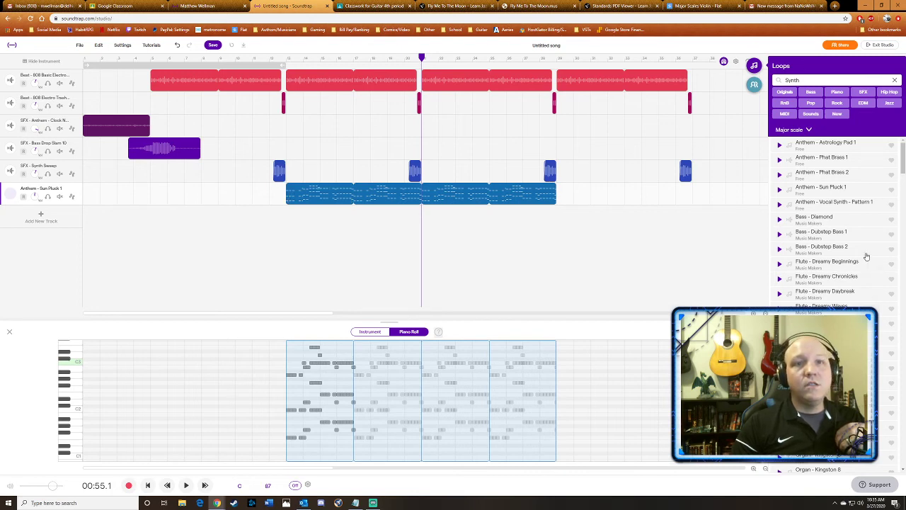
# - Preview the major-scale Synth loops, including Anthem - Phat Brass 1 and 2, Bass - Diamond, Bass - Dubstep Bass 1 and Flute - Dreamy Daybreak
pyautogui.scroll(-5, 828, 234)
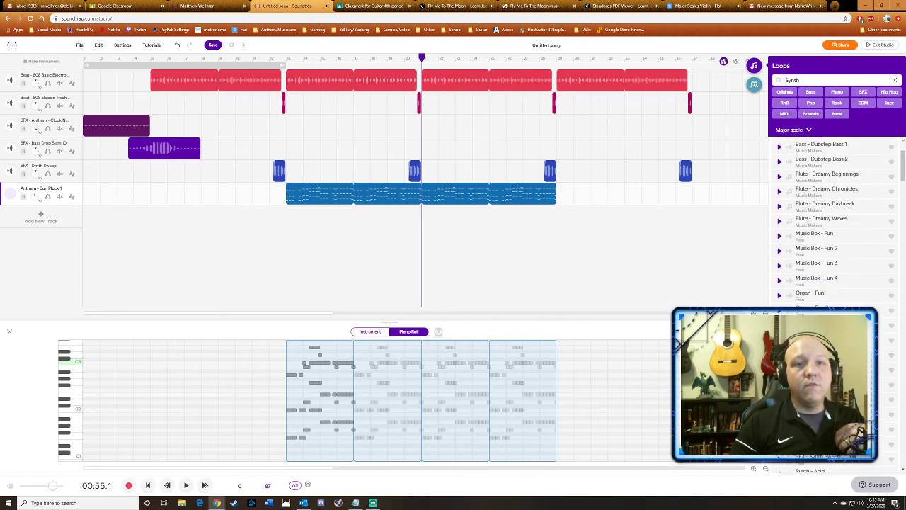
pyautogui.scroll(5, 828, 233)
pyautogui.click(849, 164)
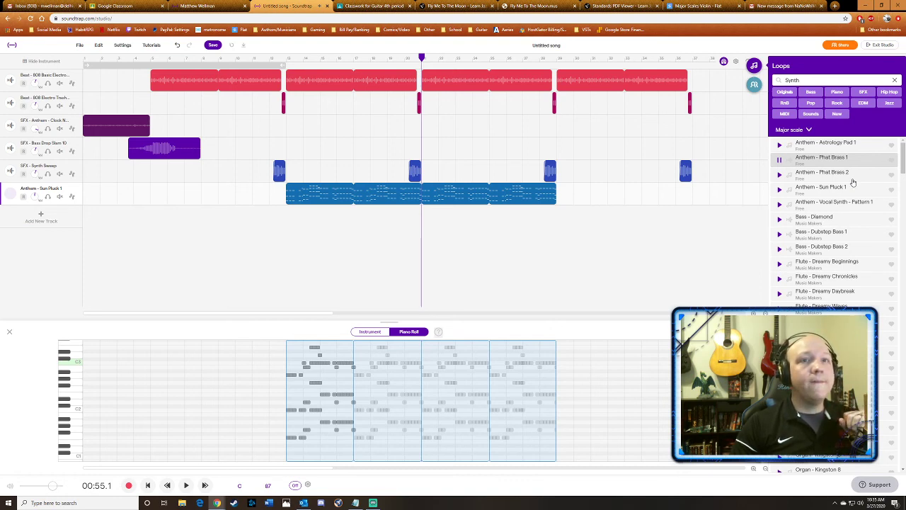
pyautogui.click(853, 182)
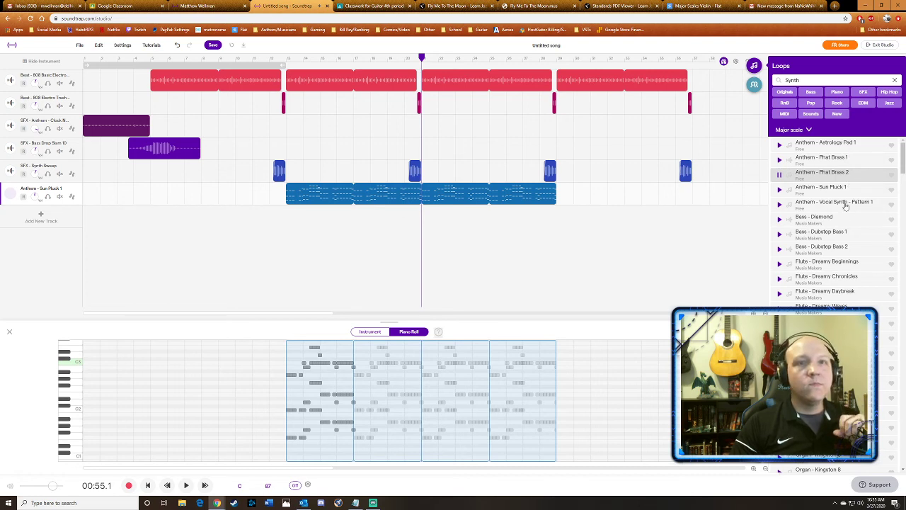
pyautogui.click(840, 225)
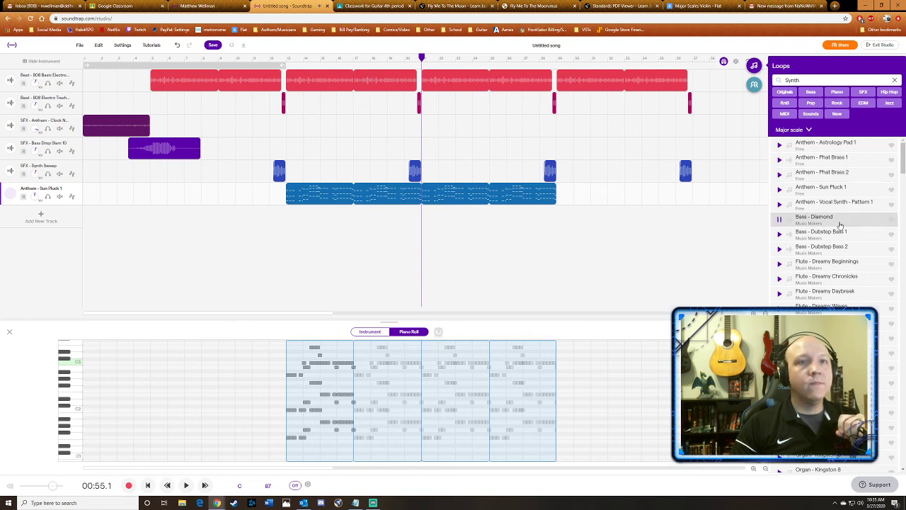
pyautogui.click(846, 239)
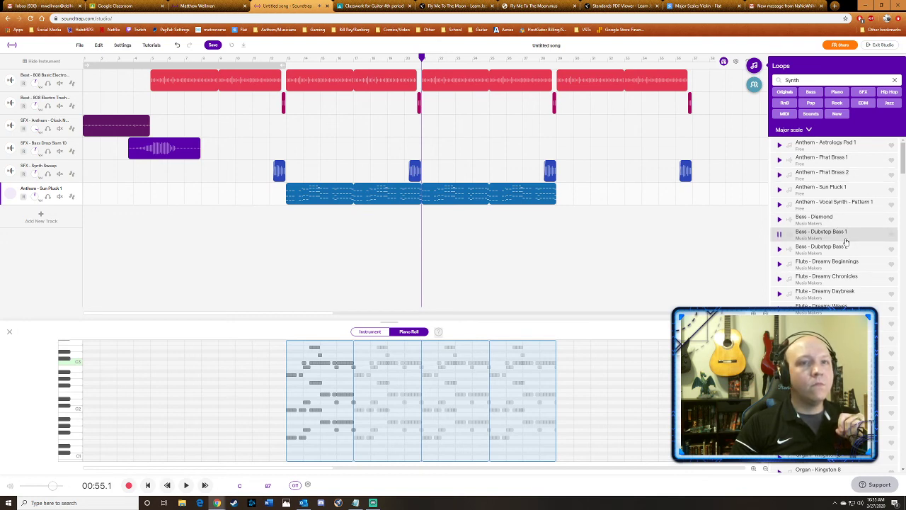
pyautogui.click(854, 281)
pyautogui.click(865, 296)
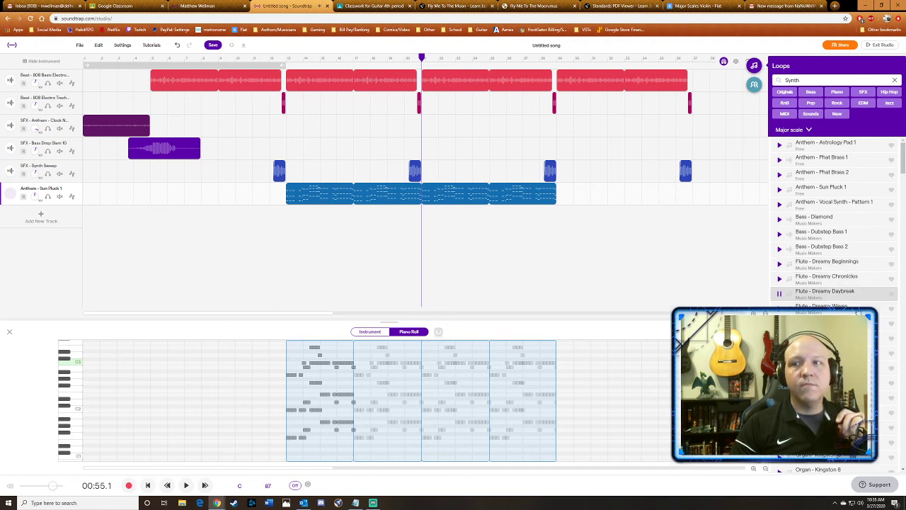
pyautogui.click(857, 312)
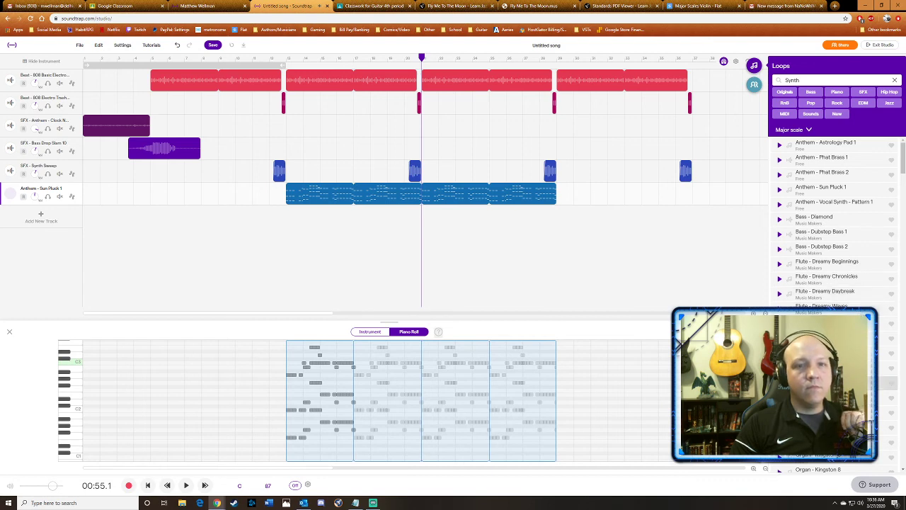
# - Find the Piano - Get It Started Wurly 2 loop and add it on a new track starting at bar 29
pyautogui.scroll(-1, 835, 226)
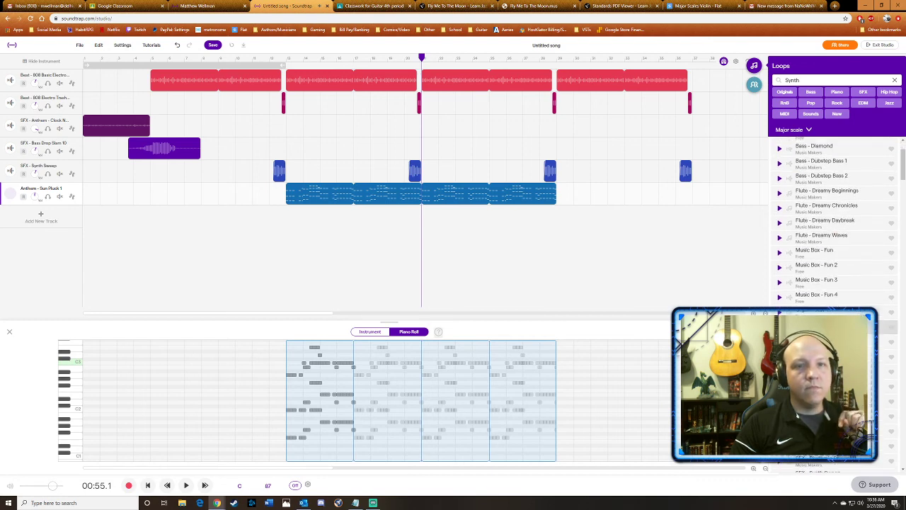
pyautogui.scroll(-1, 835, 227)
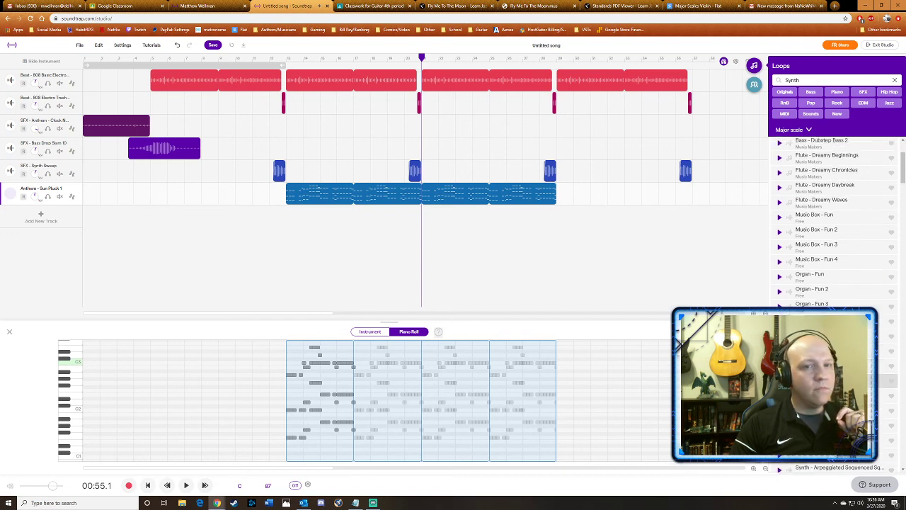
pyautogui.scroll(-3, 835, 226)
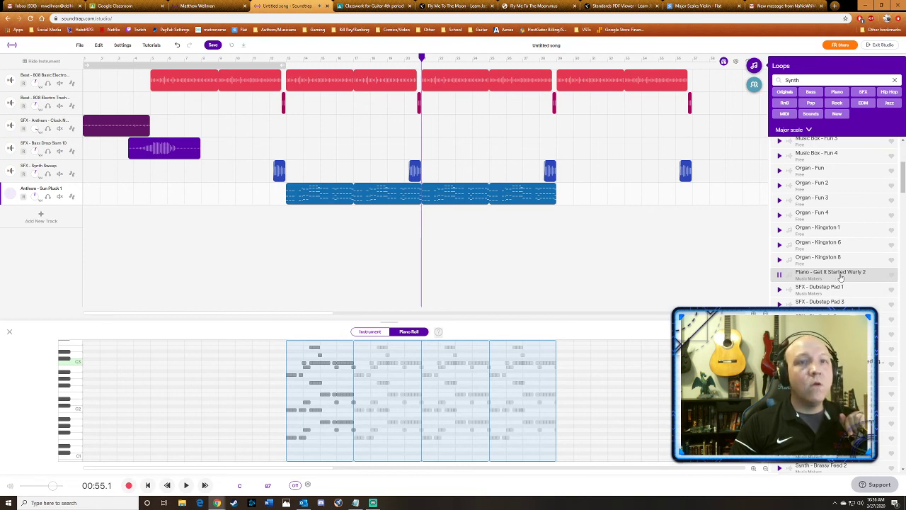
pyautogui.moveTo(839, 276); pyautogui.dragTo(563, 223)
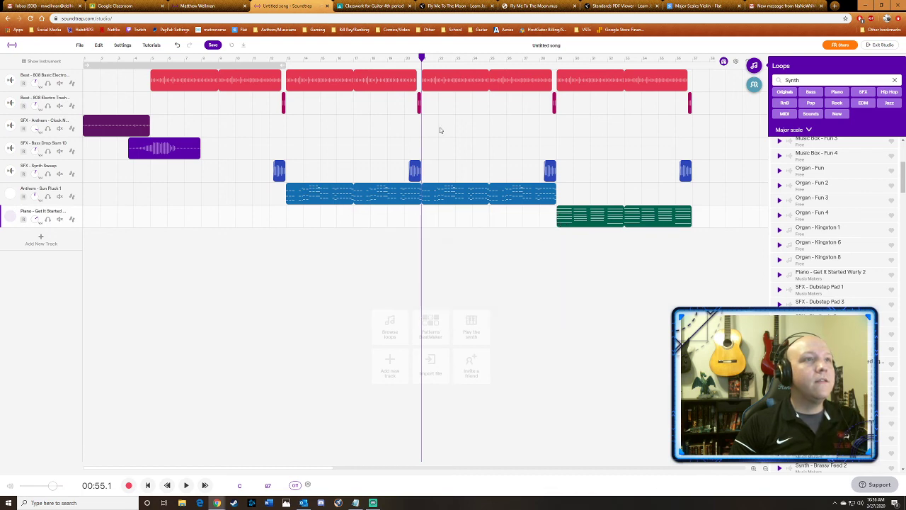
# - Play the song from bar 25 to past bar 37 to hear the change from the Anthem synth to the piano
pyautogui.click(489, 58)
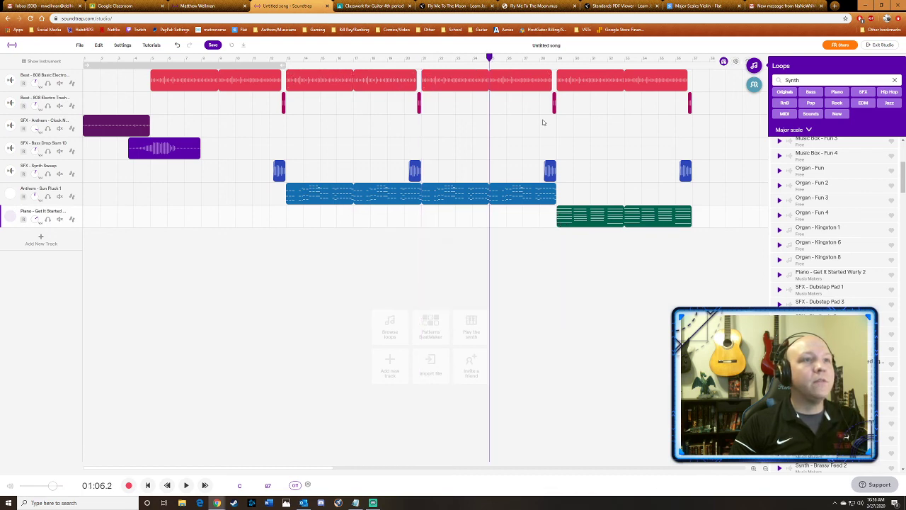
pyautogui.click(467, 79)
pyautogui.press('space')
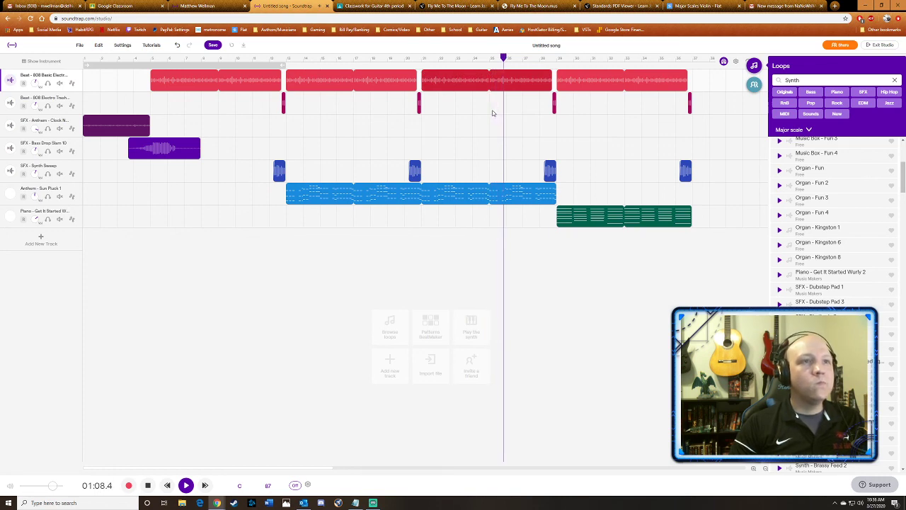
pyautogui.moveTo(599, 83)
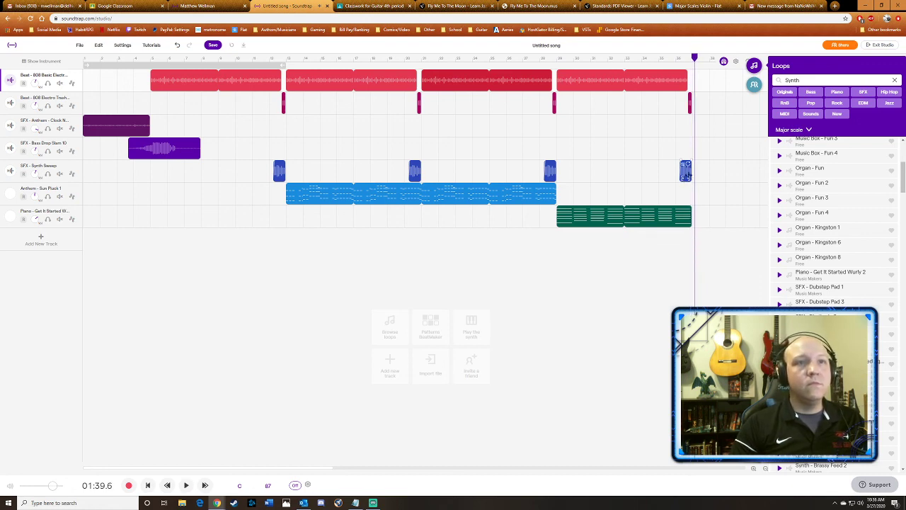
# - Delete the last Synth Sweep clip, which ends at bar 37, and extend the looped Anthem - Sun Pluck 1 clip to bar 45
pyautogui.click(685, 170)
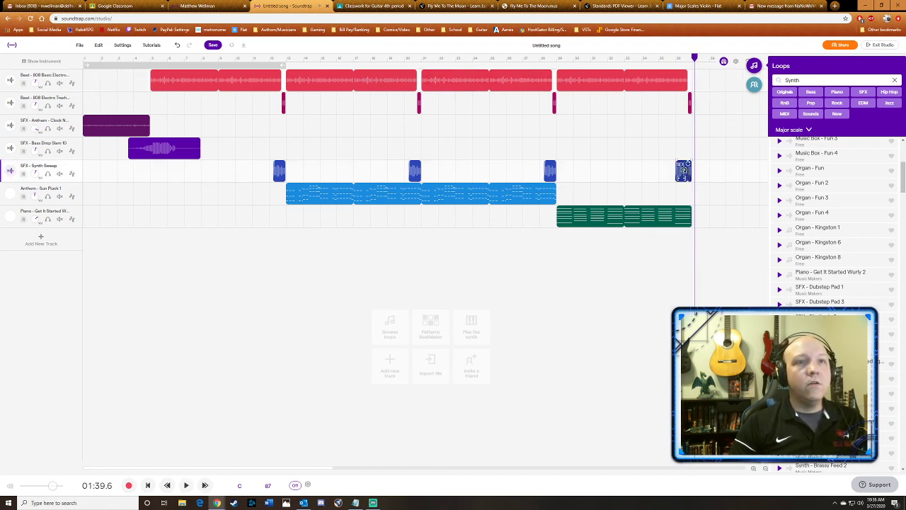
pyautogui.press('Delete')
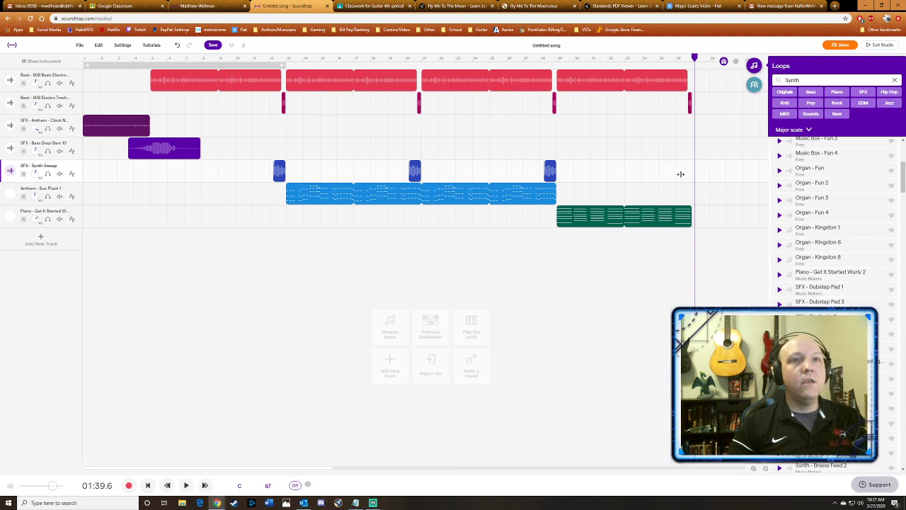
pyautogui.click(530, 192)
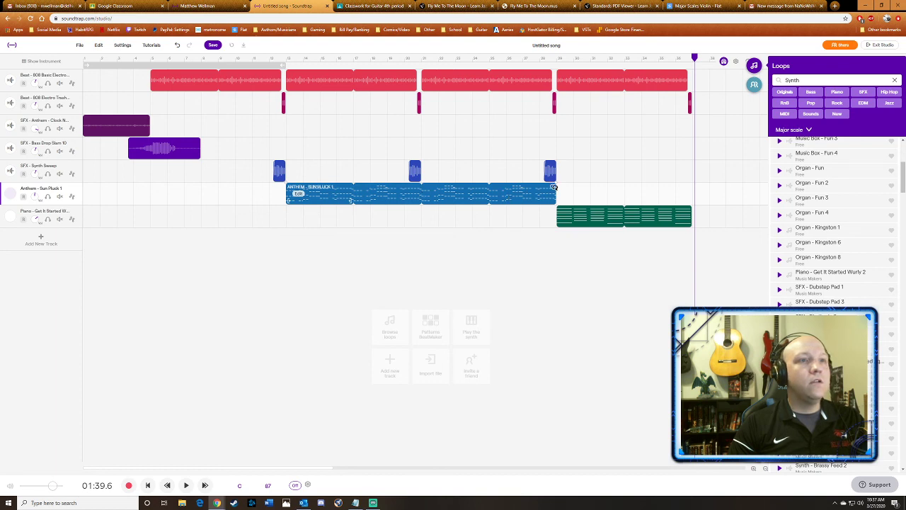
pyautogui.moveTo(553, 188); pyautogui.dragTo(692, 195)
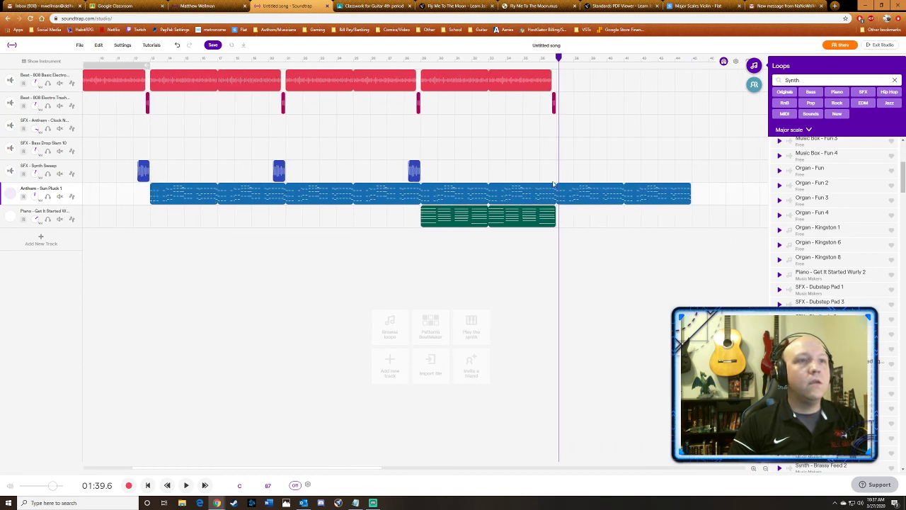
# - Split the Anthem - Sun Pluck 1 clip at bars 37 and 29 and delete the section above the piano part
pyautogui.click(557, 58)
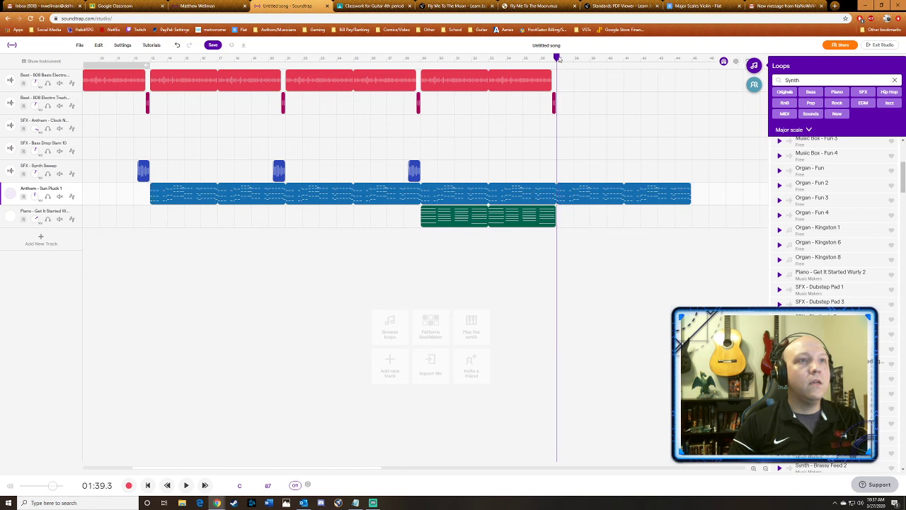
pyautogui.click(422, 58)
pyautogui.click(443, 195)
pyautogui.press('s')
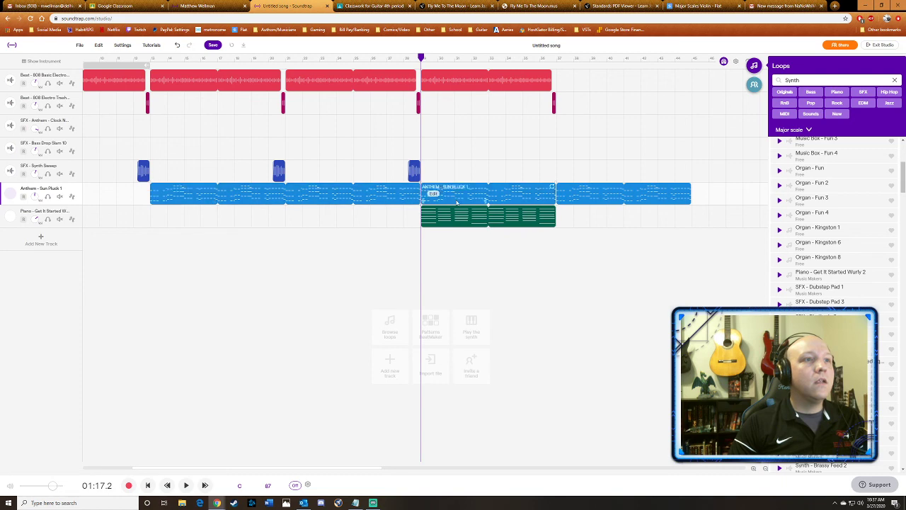
pyautogui.click(484, 196)
pyautogui.press('Delete')
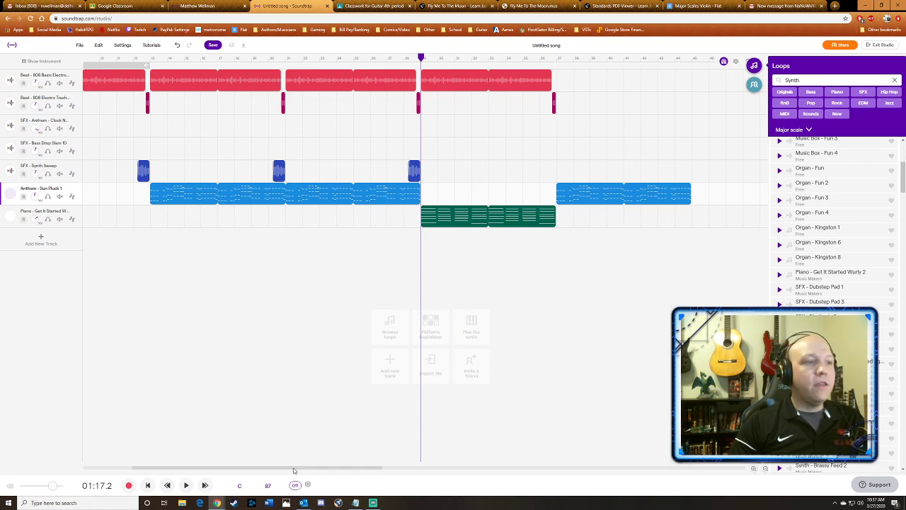
# - Rename the song "Live Example." and exit the studio, saving the changes
pyautogui.moveTo(293, 468); pyautogui.dragTo(245, 469)
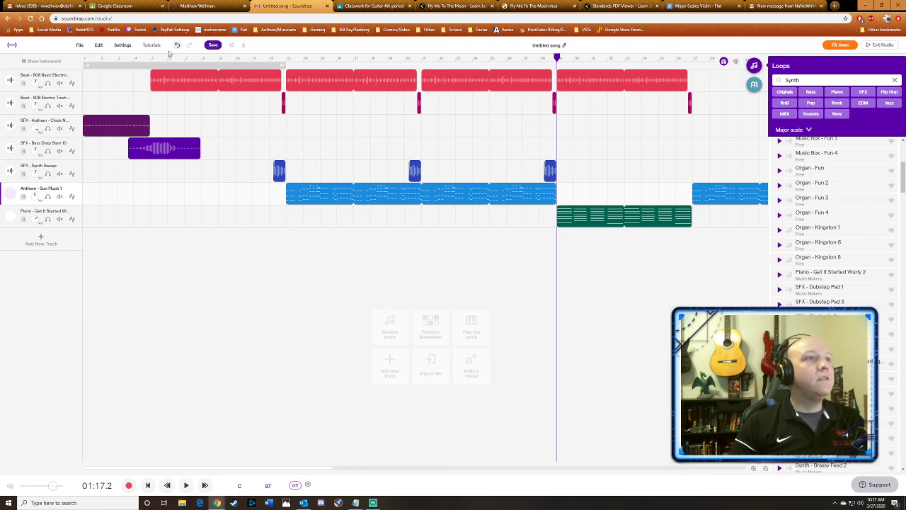
pyautogui.click(544, 45)
pyautogui.write('Live Exa')
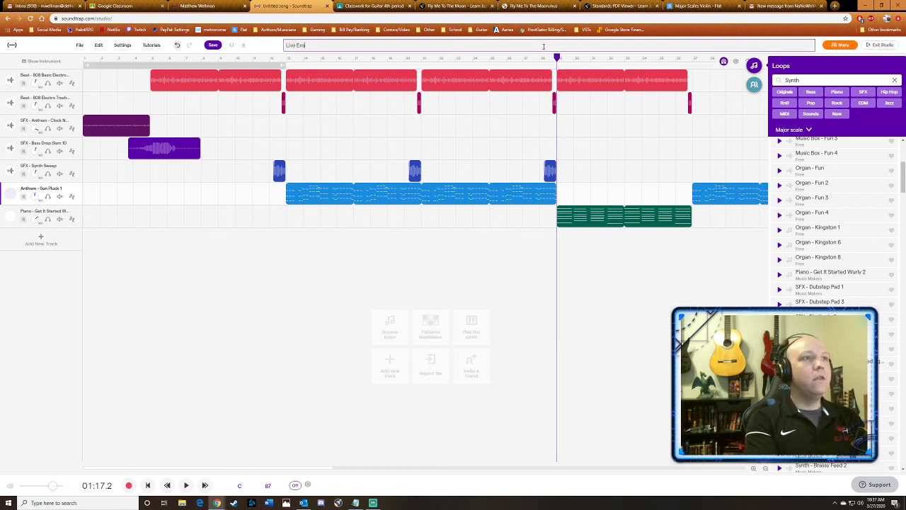
pyautogui.write('mple')
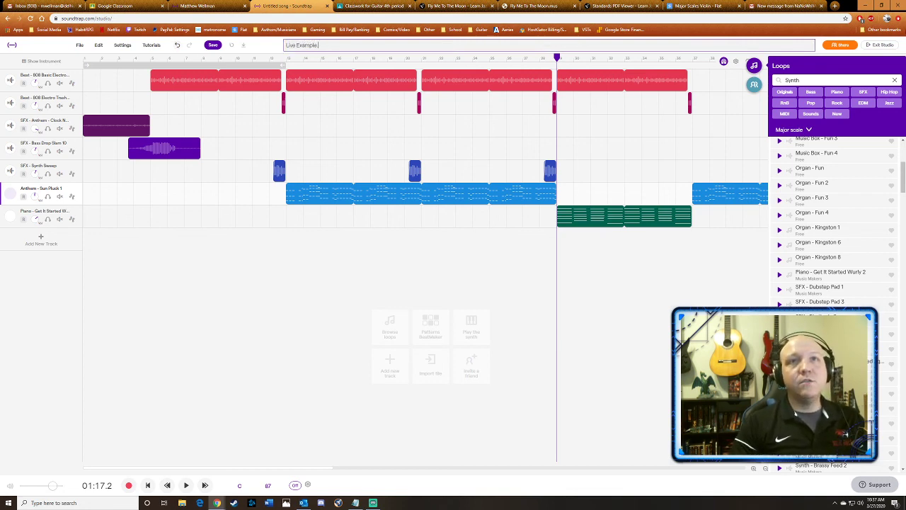
pyautogui.write('.')
pyautogui.click(884, 46)
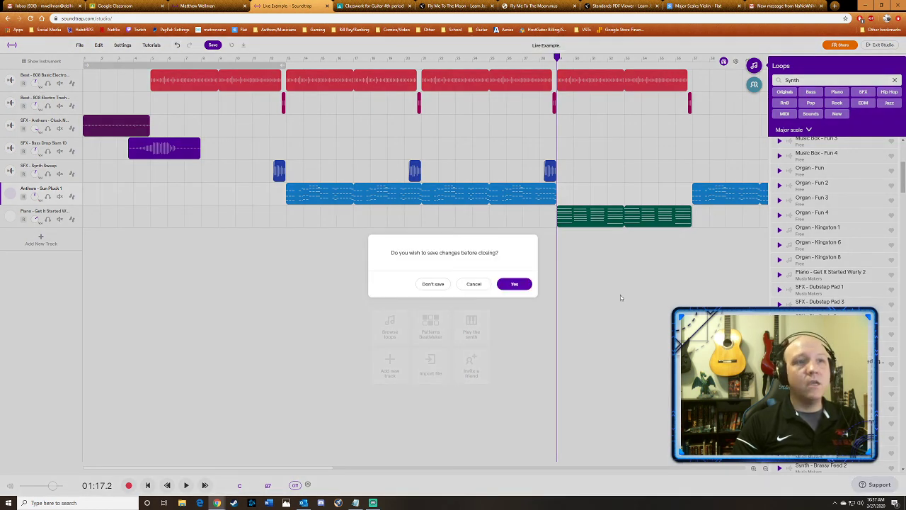
pyautogui.click(514, 286)
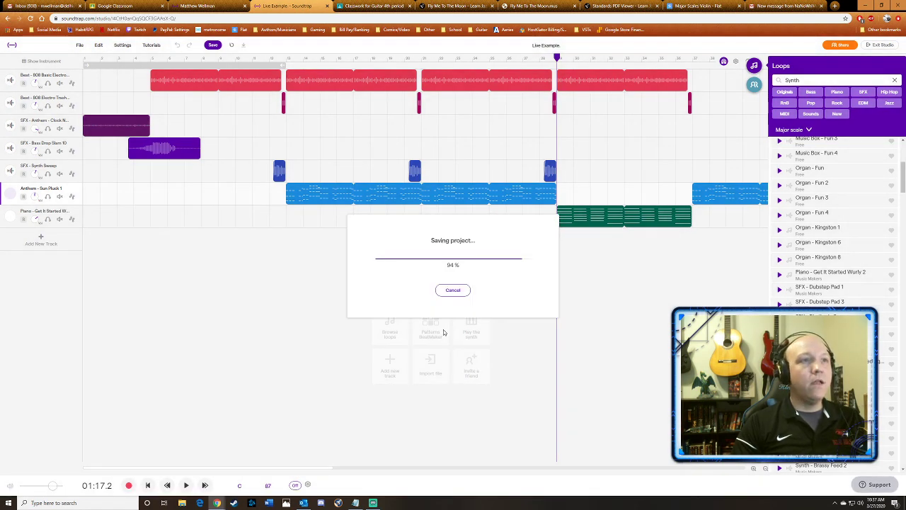